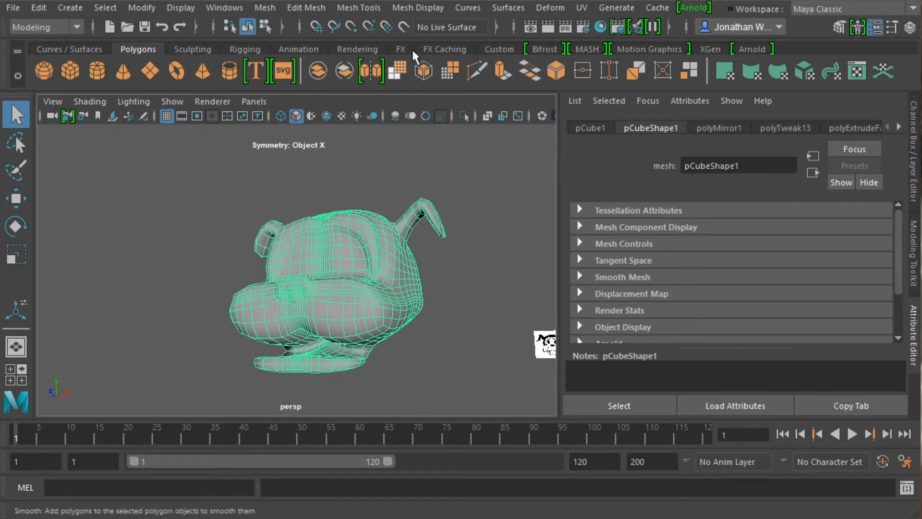
# Open the UV Editor, shrink its window beside the dog head and frame the whole UV layout.
pyautogui.click(574, 8)
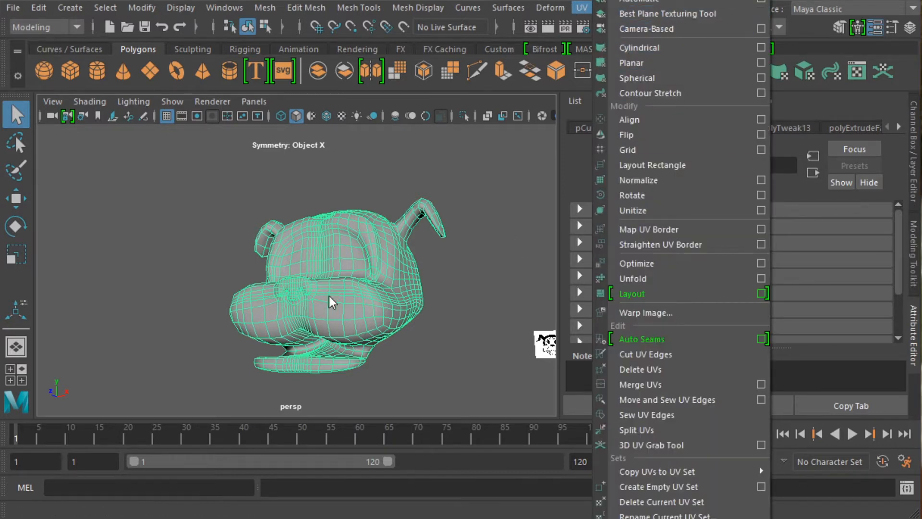
pyautogui.click(235, 304)
pyautogui.keyDown('alt'); pyautogui.moveTo(234, 303); pyautogui.dragTo(228, 331); pyautogui.keyUp('alt')
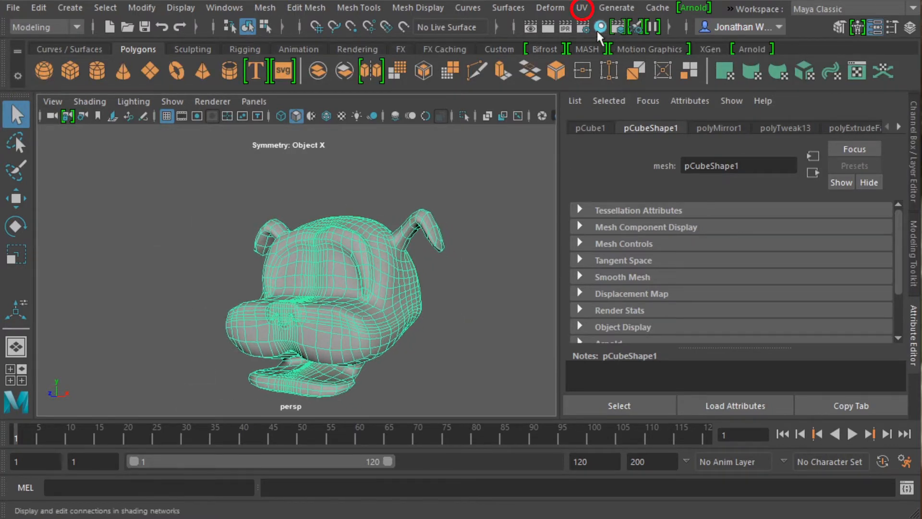
pyautogui.click(582, 8)
pyautogui.click(648, 0)
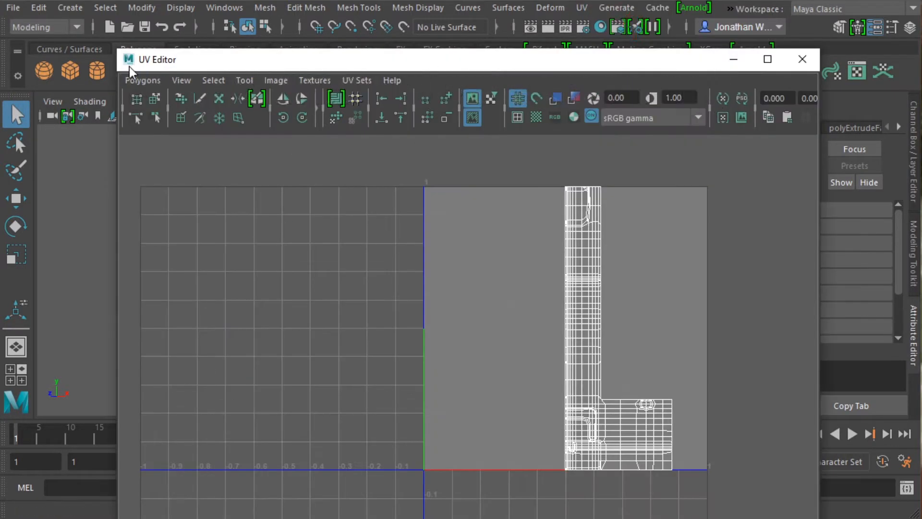
pyautogui.moveTo(117, 47); pyautogui.dragTo(304, 278)
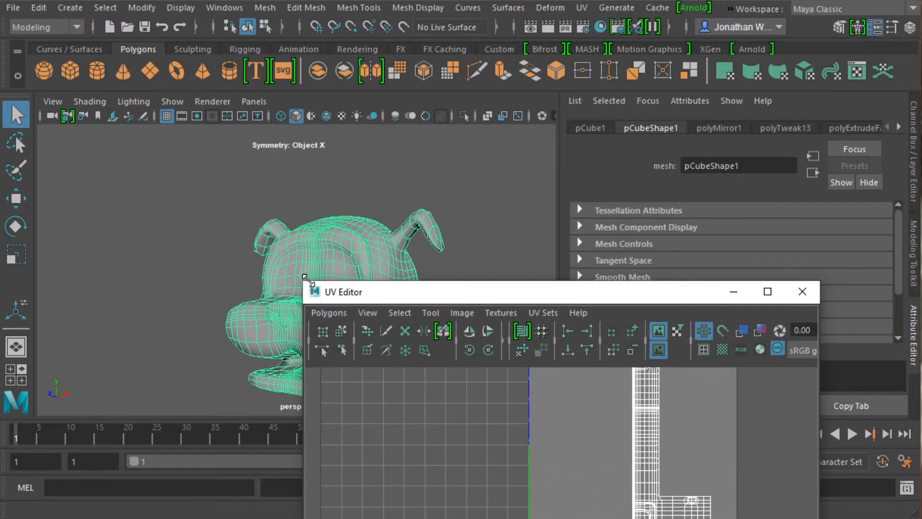
pyautogui.moveTo(368, 299); pyautogui.dragTo(443, 106)
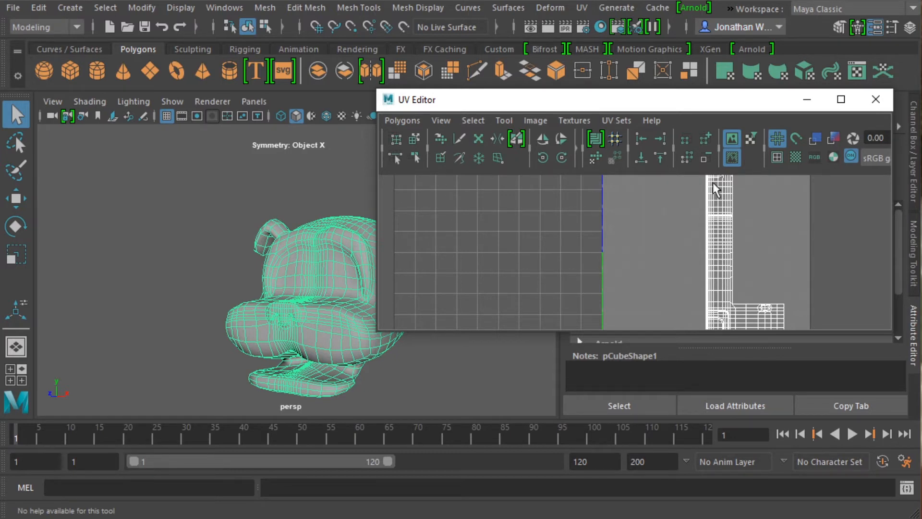
pyautogui.press('f')
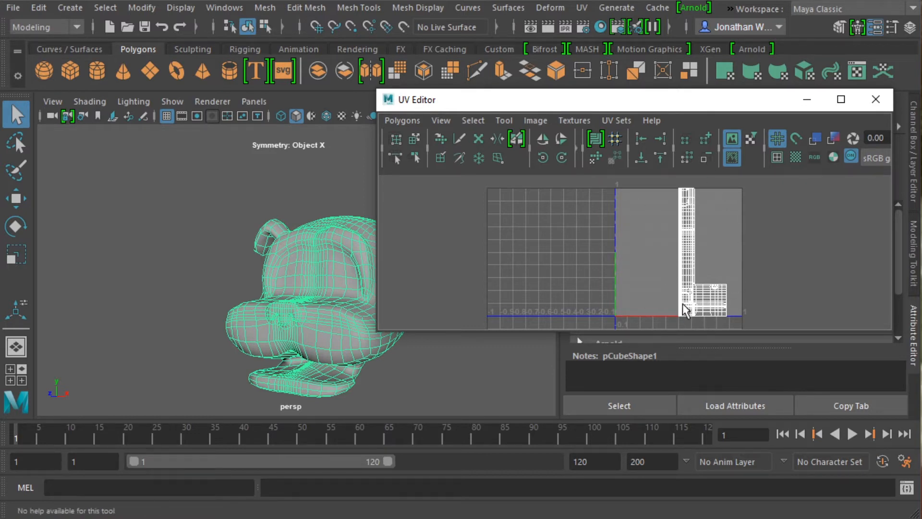
# Apply an Automatic UV projection to the whole dog head mesh and inspect the resulting UV shells.
pyautogui.click(584, 9)
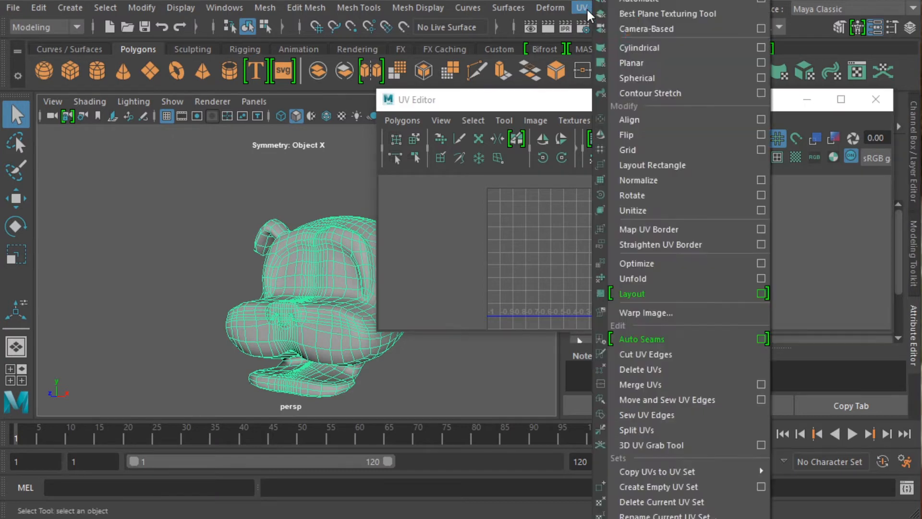
pyautogui.click(656, 4)
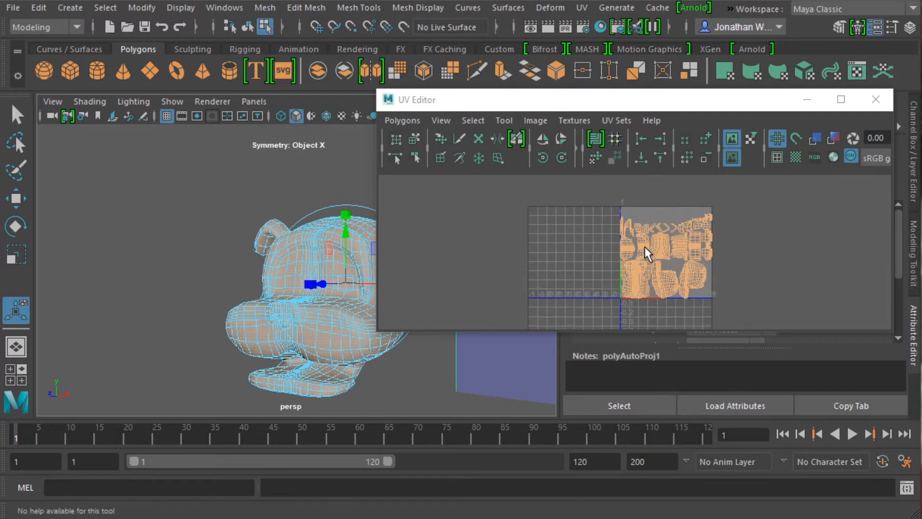
pyautogui.scroll(3, 644, 246)
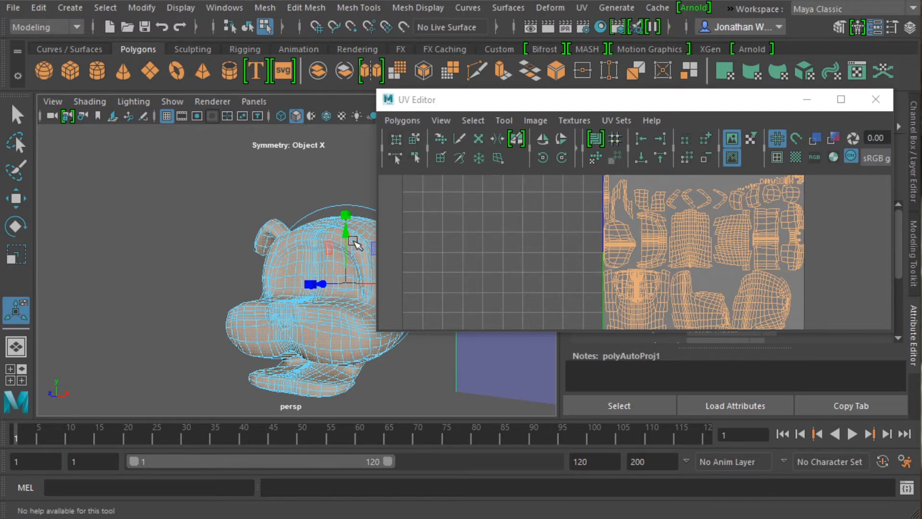
pyautogui.scroll(10, 317, 261)
pyautogui.click(237, 298)
pyautogui.scroll(-10, 330, 313)
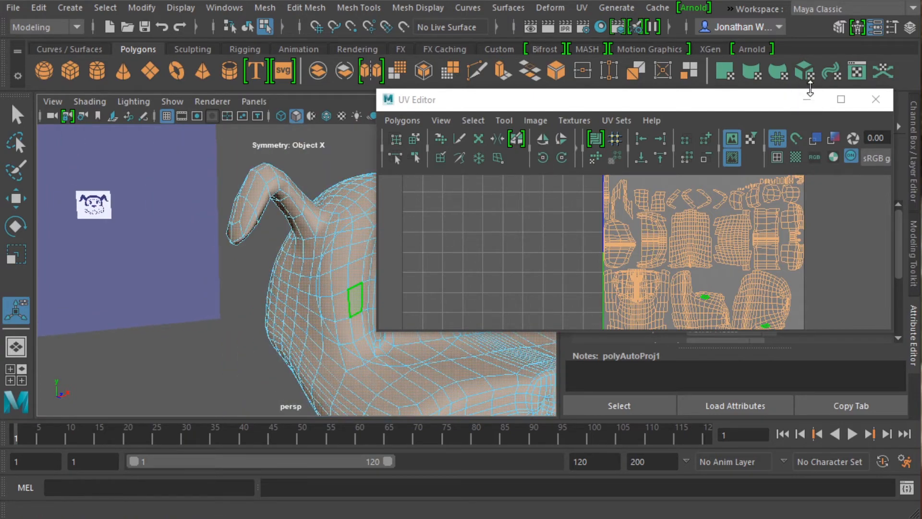
# Move the UV Editor out of the way and select the mirrored faces along the eye area's outer edge, from the lower corners up to the brow.
pyautogui.moveTo(673, 102); pyautogui.dragTo(672, 111)
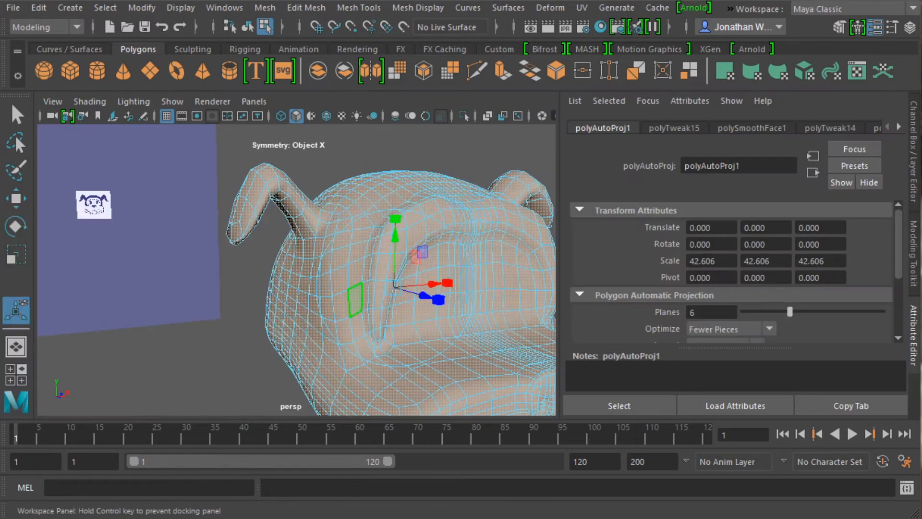
pyautogui.keyDown('alt'); pyautogui.moveTo(364, 284); pyautogui.dragTo(315, 288); pyautogui.keyUp('alt')
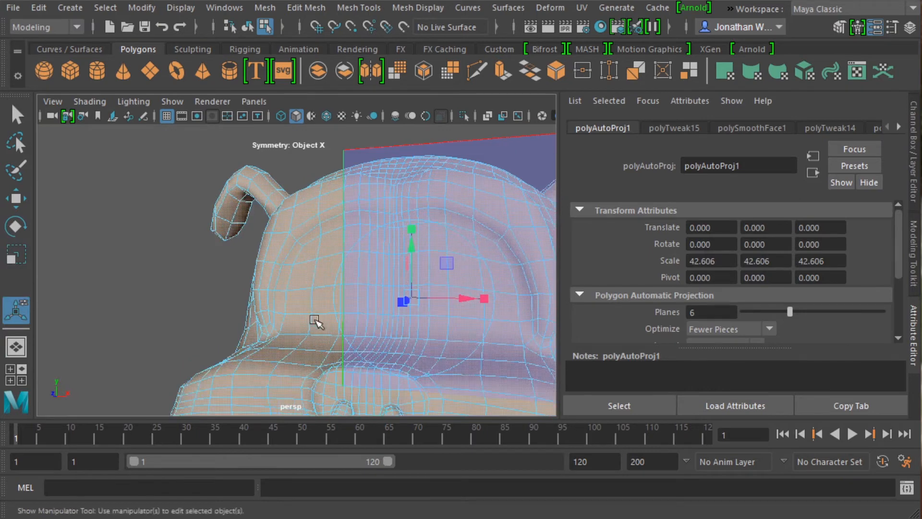
pyautogui.click(298, 300)
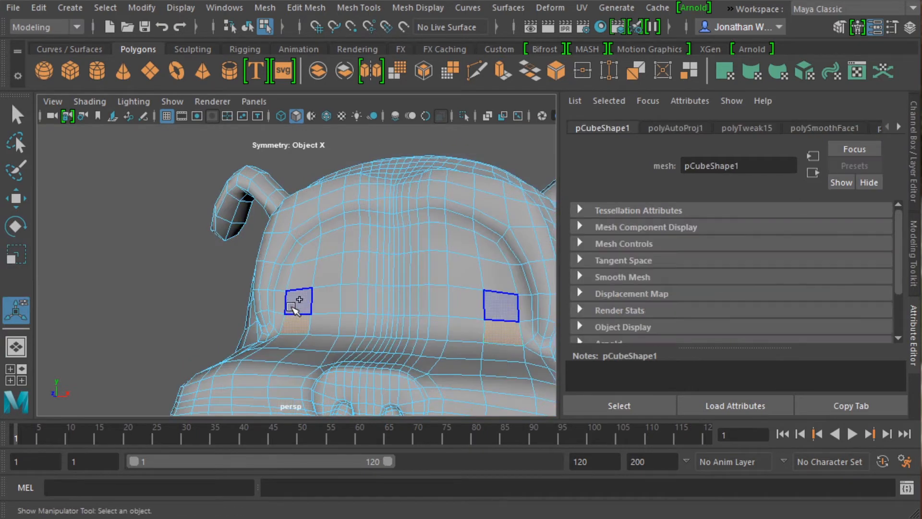
pyautogui.keyDown('shift'); pyautogui.click(281, 319); pyautogui.keyUp('shift')
pyautogui.keyDown('shift'); pyautogui.click(281, 302); pyautogui.keyUp('shift')
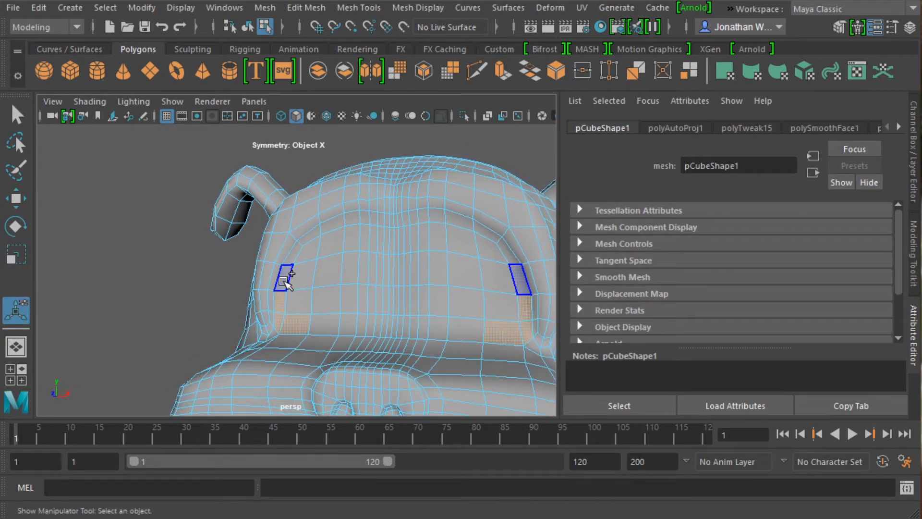
pyautogui.keyDown('shift'); pyautogui.click(284, 278); pyautogui.keyUp('shift')
pyautogui.keyDown('shift'); pyautogui.click(296, 252); pyautogui.keyUp('shift')
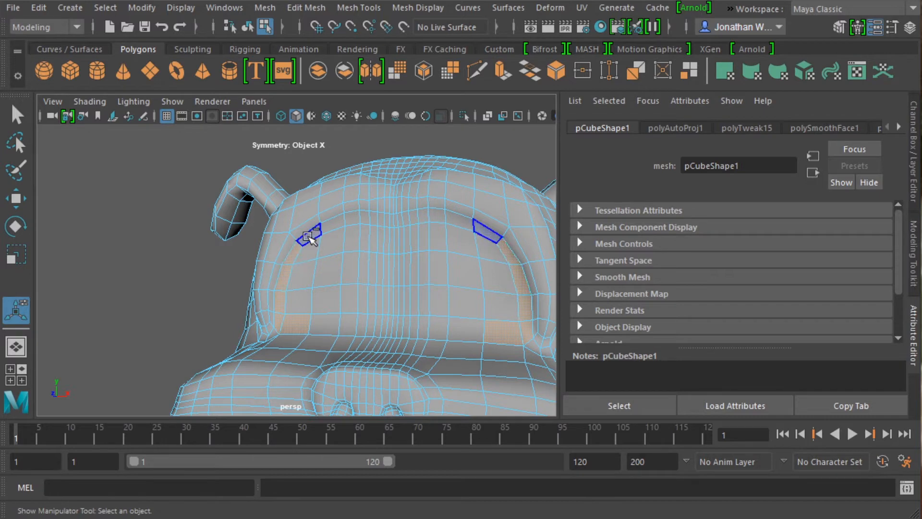
pyautogui.keyDown('shift'); pyautogui.click(310, 236); pyautogui.keyUp('shift')
pyautogui.keyDown('shift'); pyautogui.click(331, 224); pyautogui.keyUp('shift')
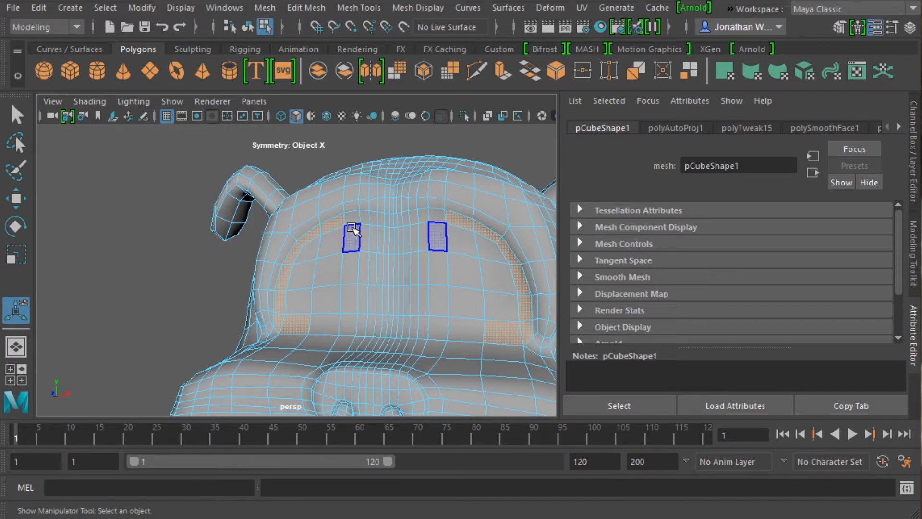
# Switch to the Select Tool and review the symmetry options in its tool settings.
pyautogui.doubleClick(17, 115)
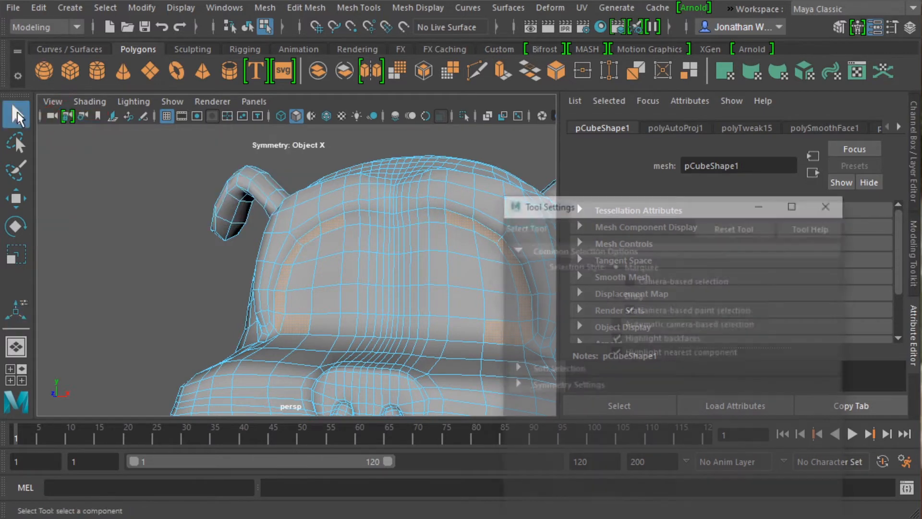
pyautogui.click(516, 383)
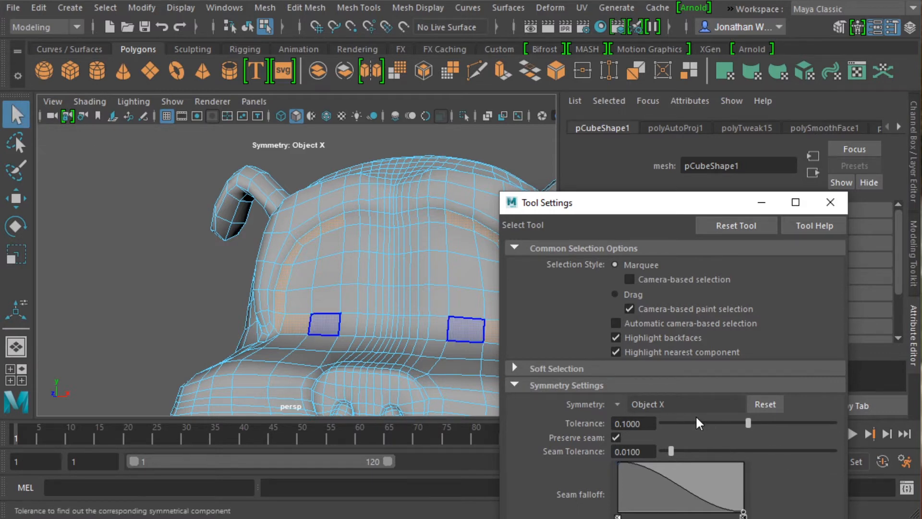
pyautogui.click(512, 380)
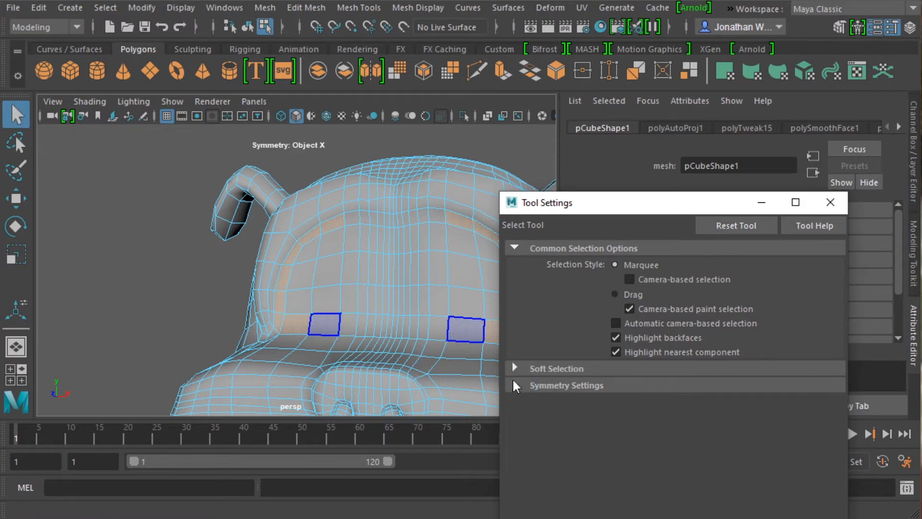
pyautogui.click(512, 380)
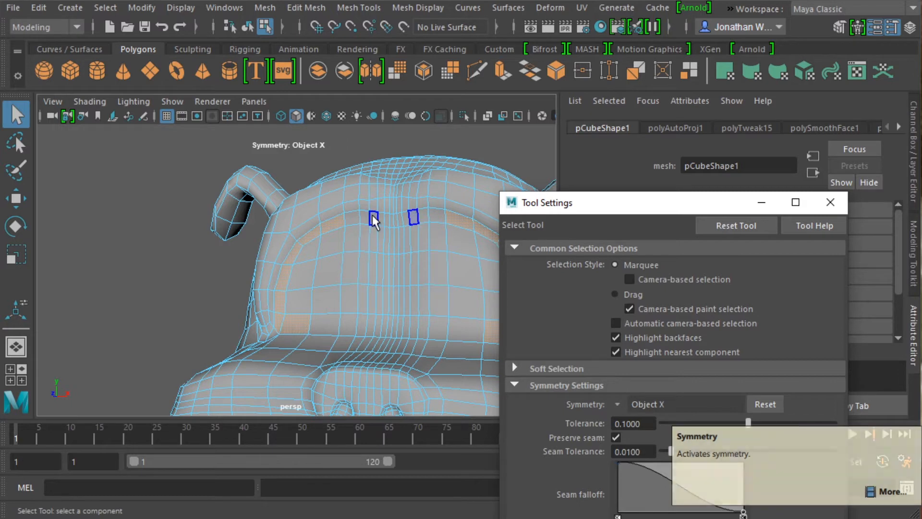
pyautogui.click(762, 203)
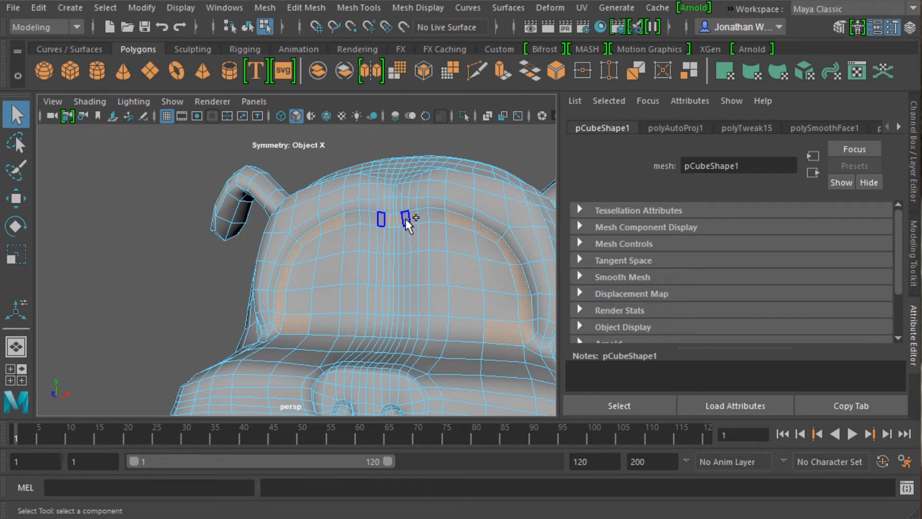
# Add the remaining faces along the upper middle edge of the eye area to complete the selected border.
pyautogui.keyDown('ctrl'); pyautogui.keyDown('shift'); pyautogui.click(416, 218); pyautogui.keyUp('shift'); pyautogui.keyUp('ctrl')
pyautogui.keyDown('ctrl'); pyautogui.keyDown('shift'); pyautogui.click(424, 217); pyautogui.keyUp('shift'); pyautogui.keyUp('ctrl')
pyautogui.keyDown('ctrl'); pyautogui.keyDown('shift'); pyautogui.click(436, 219); pyautogui.keyUp('shift'); pyautogui.keyUp('ctrl')
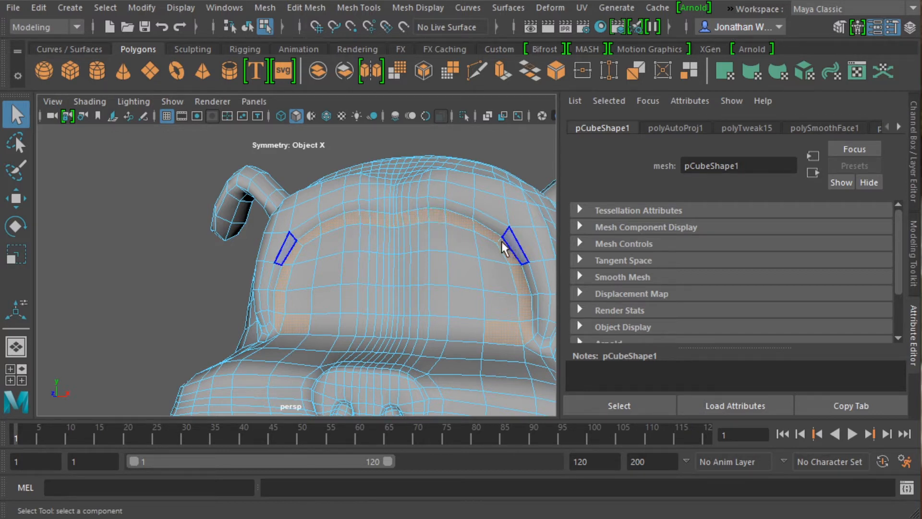
pyautogui.keyDown('ctrl'); pyautogui.keyDown('shift'); pyautogui.click(465, 227); pyautogui.keyUp('shift'); pyautogui.keyUp('ctrl')
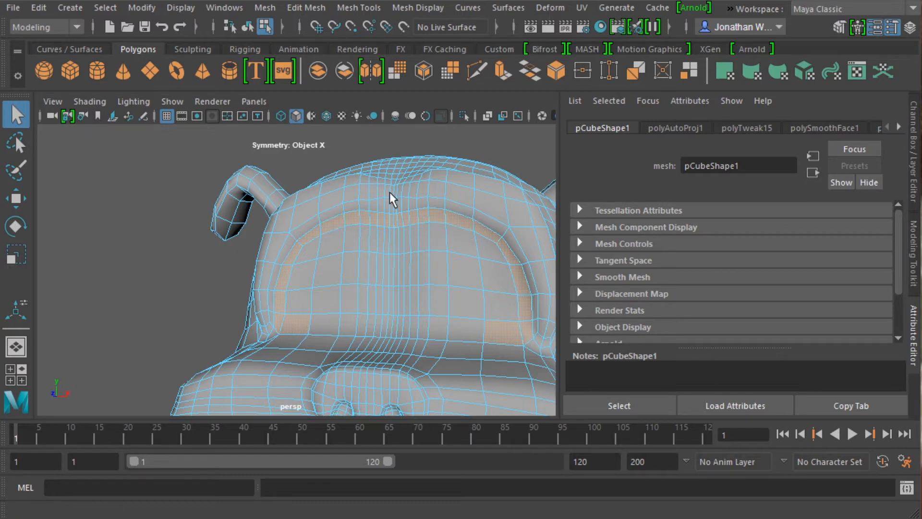
# Fill in the selection of all faces inside the eye area with the Paint Selection Tool and check it from the front.
pyautogui.click(16, 172)
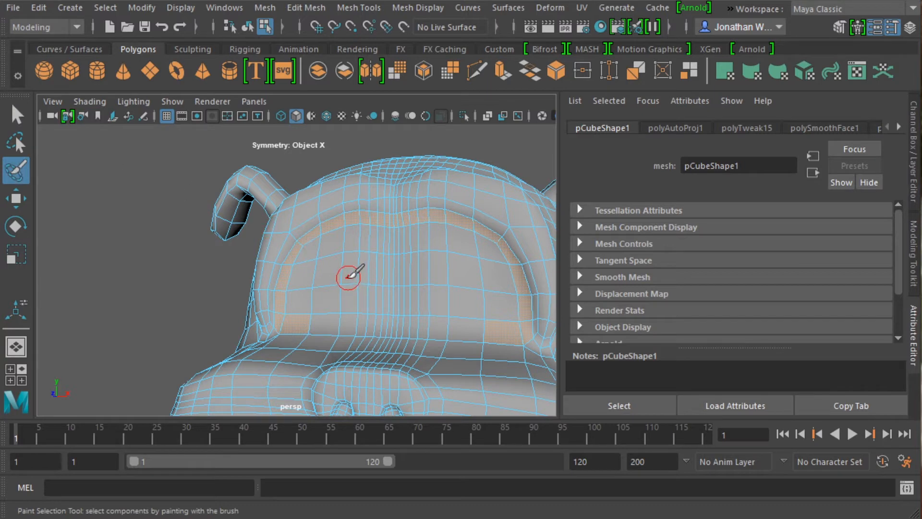
pyautogui.moveTo(343, 276)
pyautogui.mouseDown()
pyautogui.moveTo(309, 305)
pyautogui.moveTo(314, 273)
pyautogui.moveTo(338, 305)
pyautogui.moveTo(331, 313)
pyautogui.moveTo(348, 320)
pyautogui.moveTo(409, 315)
pyautogui.moveTo(439, 298)
pyautogui.moveTo(381, 317)
pyautogui.moveTo(403, 319)
pyautogui.moveTo(404, 288)
pyautogui.moveTo(387, 267)
pyautogui.moveTo(319, 270)
pyautogui.mouseUp()
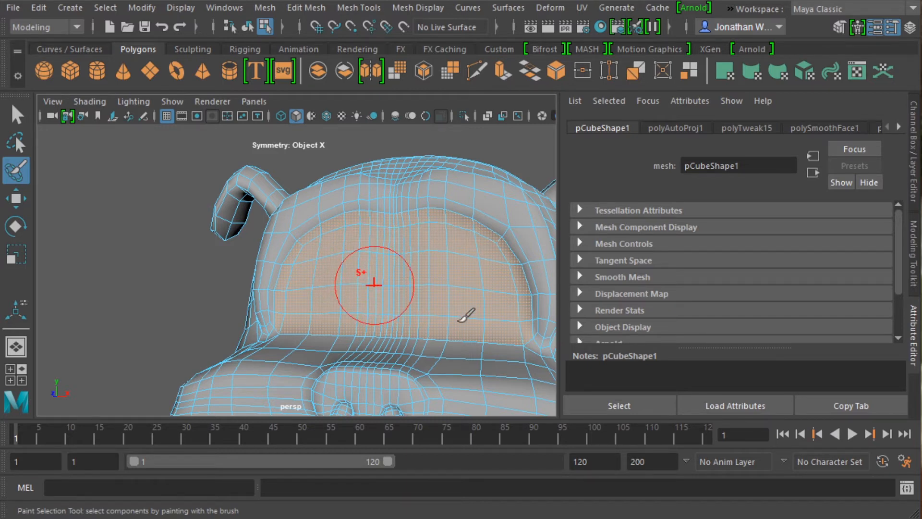
pyautogui.keyDown('alt'); pyautogui.moveTo(483, 241); pyautogui.dragTo(448, 261); pyautogui.keyUp('alt')
pyautogui.scroll(-6, 414, 265)
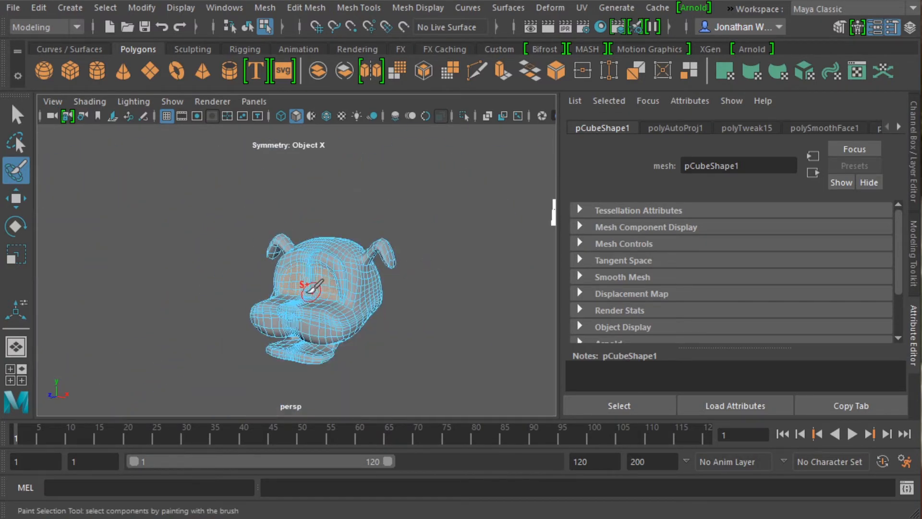
pyautogui.moveTo(312, 290)
pyautogui.keyDown('alt'); pyautogui.mouseDown()
pyautogui.moveTo(356, 300)
pyautogui.moveTo(372, 284)
pyautogui.moveTo(319, 284)
pyautogui.moveTo(309, 271)
pyautogui.mouseUp(); pyautogui.keyUp('alt')
pyautogui.scroll(4, 372, 283)
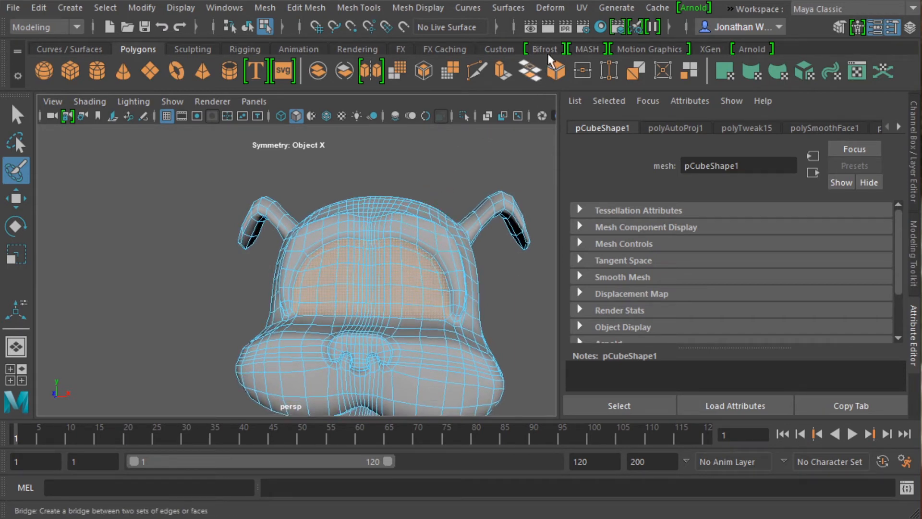
# Open the Planar mapping options for the selected eye-area faces and set the projection to the Z axis.
pyautogui.click(582, 8)
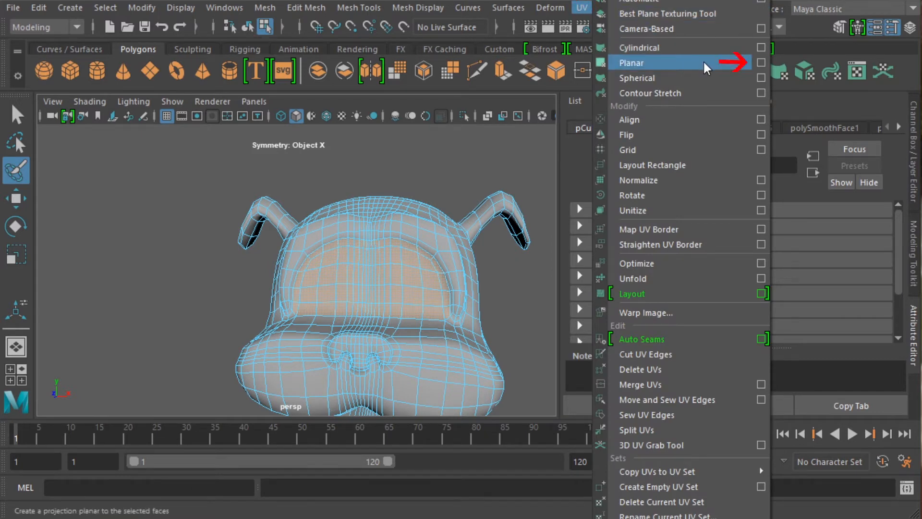
pyautogui.click(760, 62)
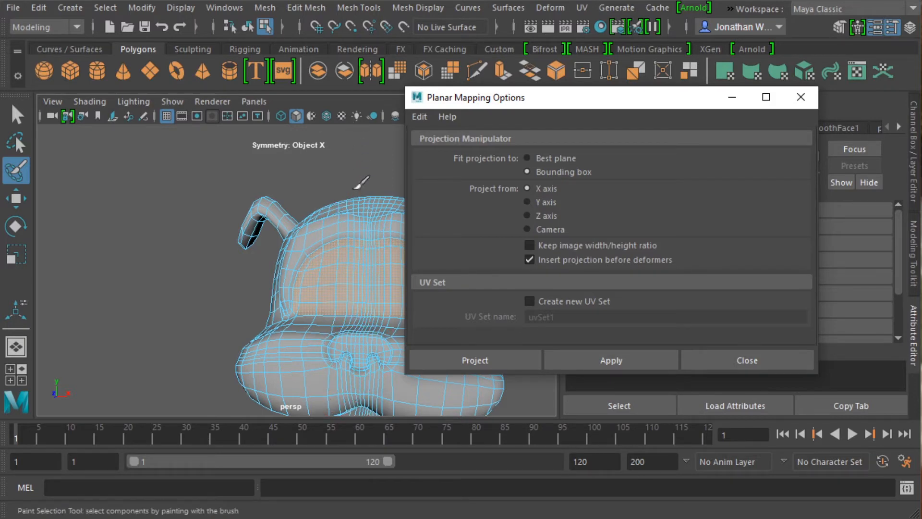
pyautogui.moveTo(391, 319)
pyautogui.keyDown('alt'); pyautogui.mouseDown()
pyautogui.moveTo(246, 315)
pyautogui.moveTo(387, 319)
pyautogui.mouseUp(); pyautogui.keyUp('alt')
pyautogui.keyDown('alt'); pyautogui.moveTo(373, 267); pyautogui.dragTo(268, 264, button='middle'); pyautogui.keyUp('alt')
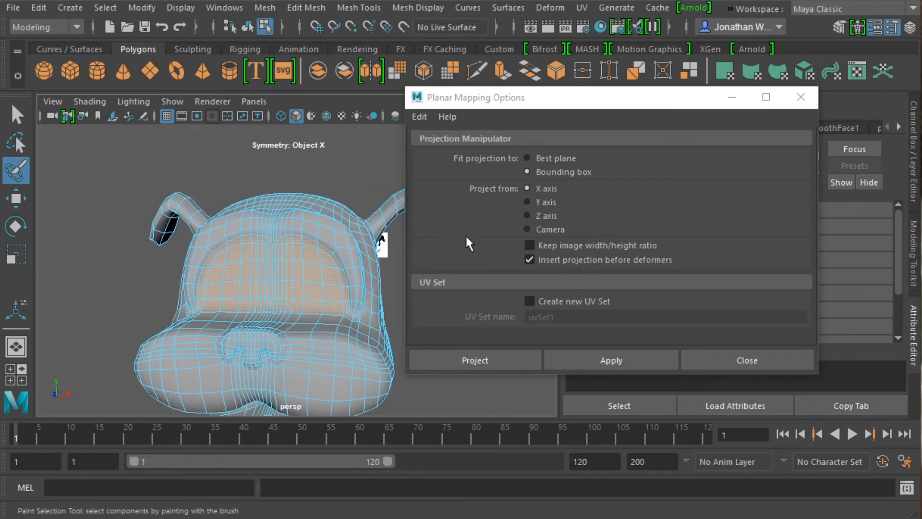
pyautogui.click(528, 215)
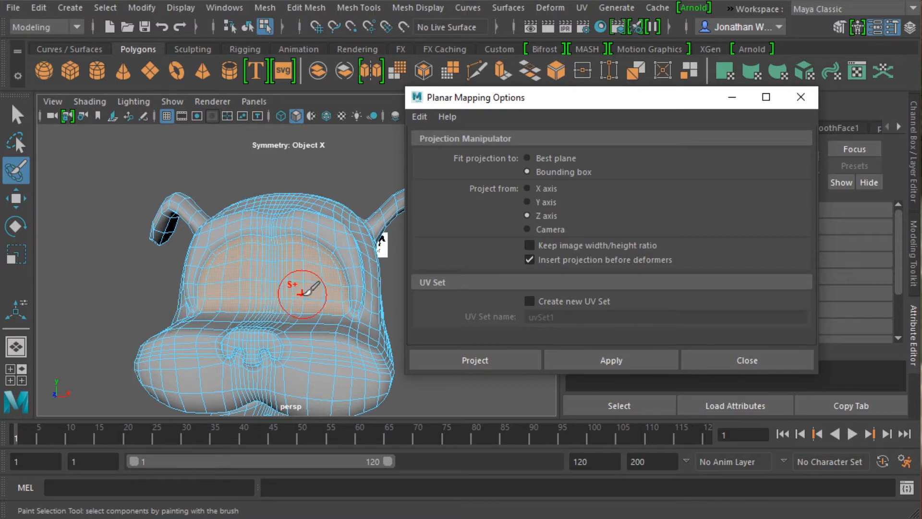
pyautogui.moveTo(302, 292)
pyautogui.keyDown('alt'); pyautogui.mouseDown()
pyautogui.moveTo(206, 304)
pyautogui.moveTo(364, 315)
pyautogui.moveTo(325, 294)
pyautogui.mouseUp(); pyautogui.keyUp('alt')
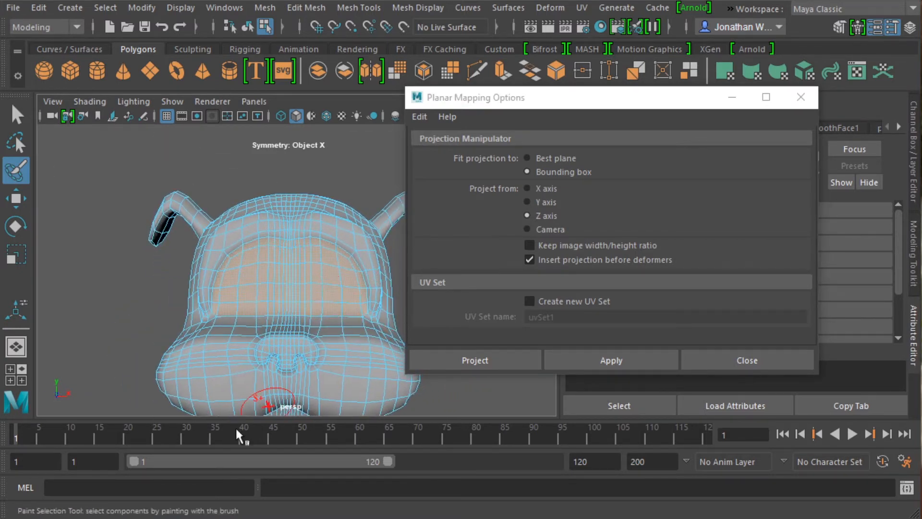
# Bring up the UV Editor again and resize it to fit beside the Planar Mapping Options window.
pyautogui.click(583, 8)
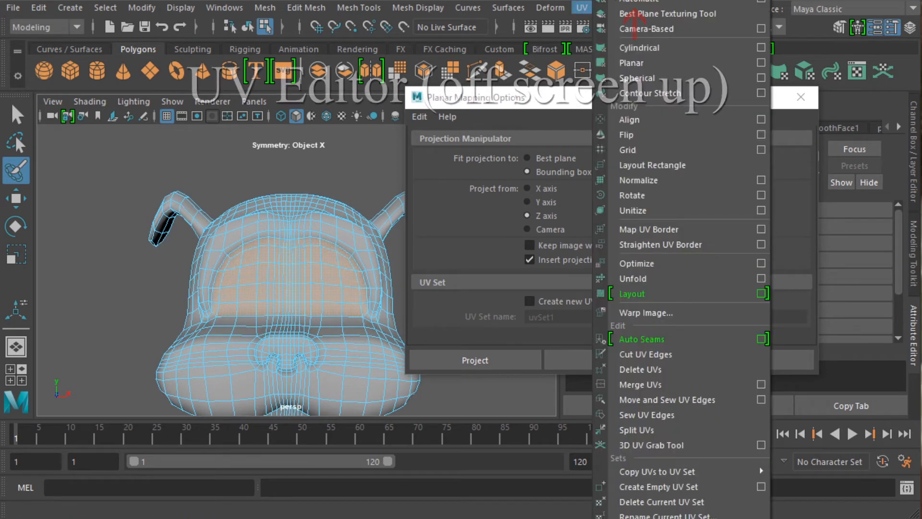
pyautogui.click(630, 1)
pyautogui.moveTo(449, 150); pyautogui.dragTo(389, 111)
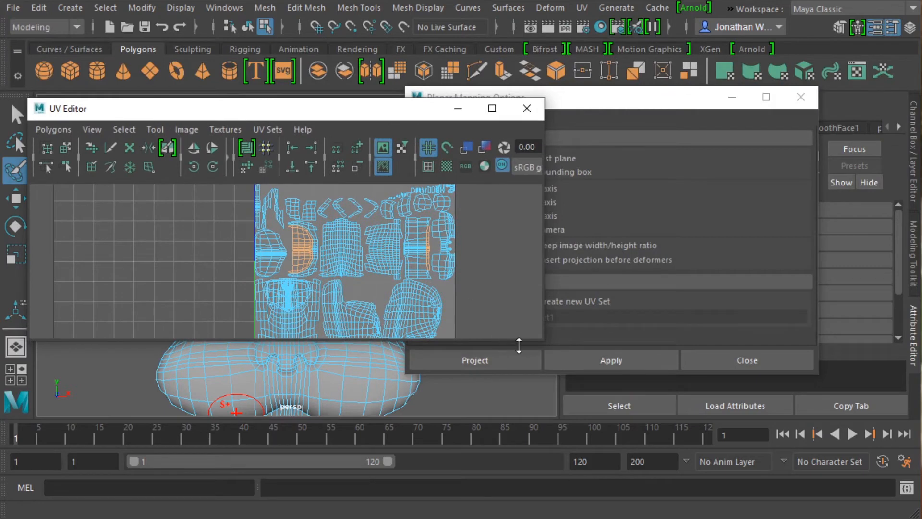
pyautogui.moveTo(540, 341); pyautogui.dragTo(341, 398)
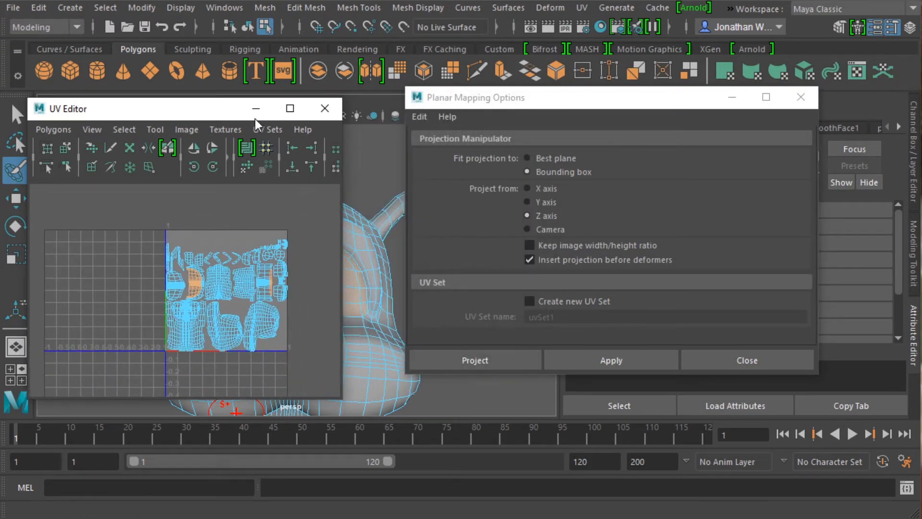
# Project the selected eye-area faces with Z-axis planar mapping, keeping the UV Editor in view beside the model.
pyautogui.moveTo(208, 107); pyautogui.dragTo(687, 89)
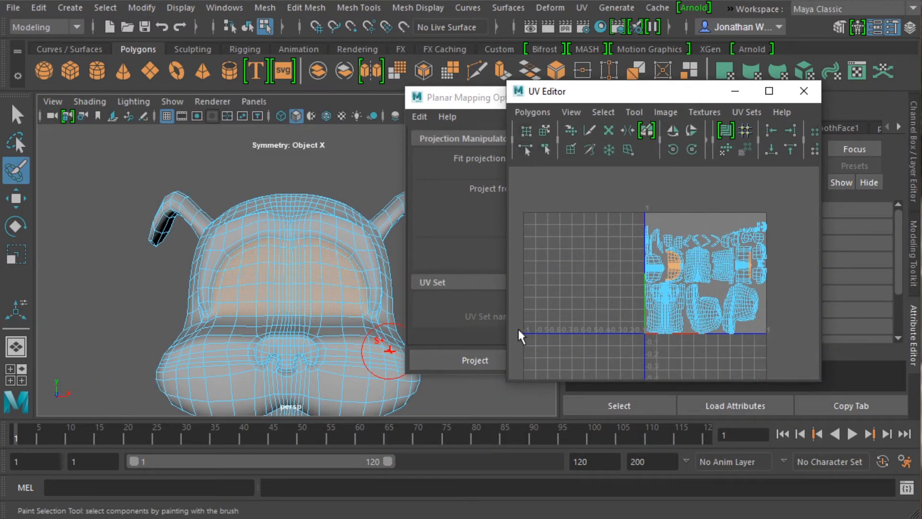
pyautogui.click(489, 99)
pyautogui.click(508, 356)
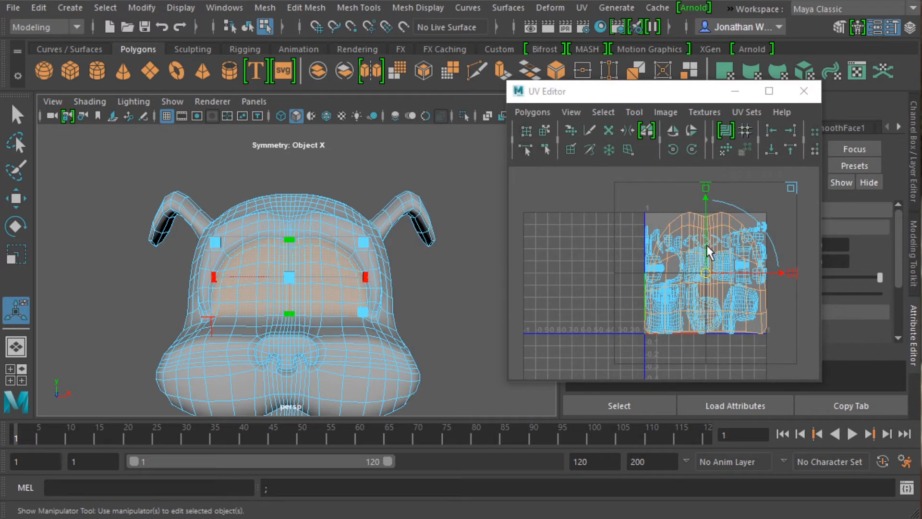
# Move the eye-area UV shell outside the main UV tile, scale it down uniformly and squash it vertically.
pyautogui.press('w')
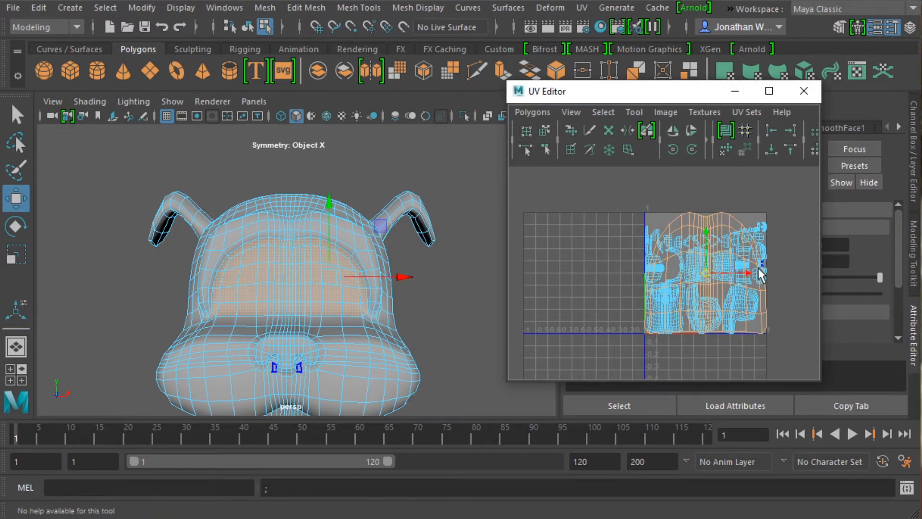
pyautogui.moveTo(748, 272); pyautogui.dragTo(592, 274)
pyautogui.scroll(-3, 603, 278)
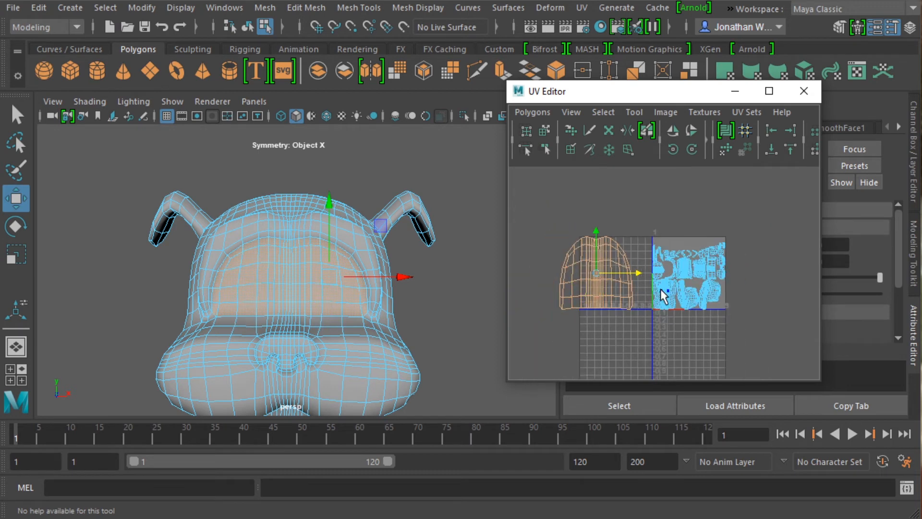
pyautogui.moveTo(663, 296)
pyautogui.keyDown('alt'); pyautogui.mouseDown(button='middle')
pyautogui.moveTo(599, 310)
pyautogui.moveTo(655, 289)
pyautogui.mouseUp(button='middle'); pyautogui.keyUp('alt')
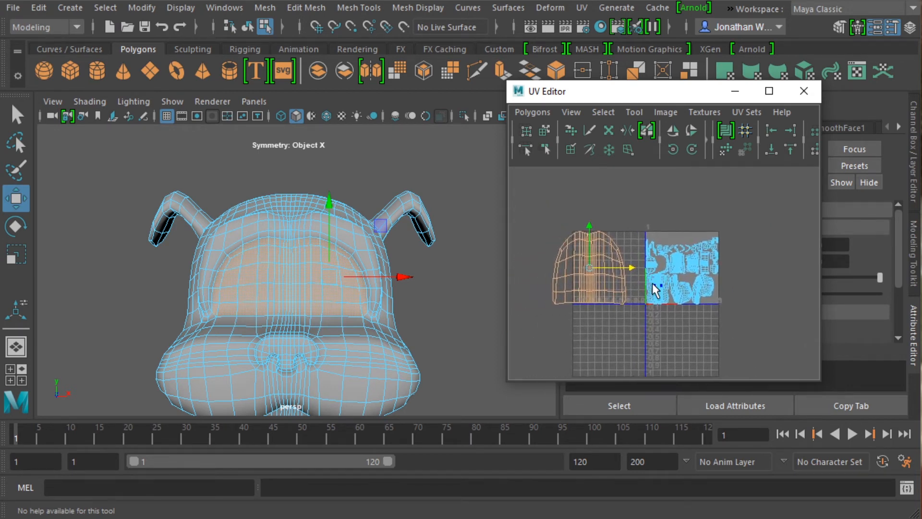
pyautogui.press('r')
pyautogui.moveTo(592, 223); pyautogui.dragTo(616, 267)
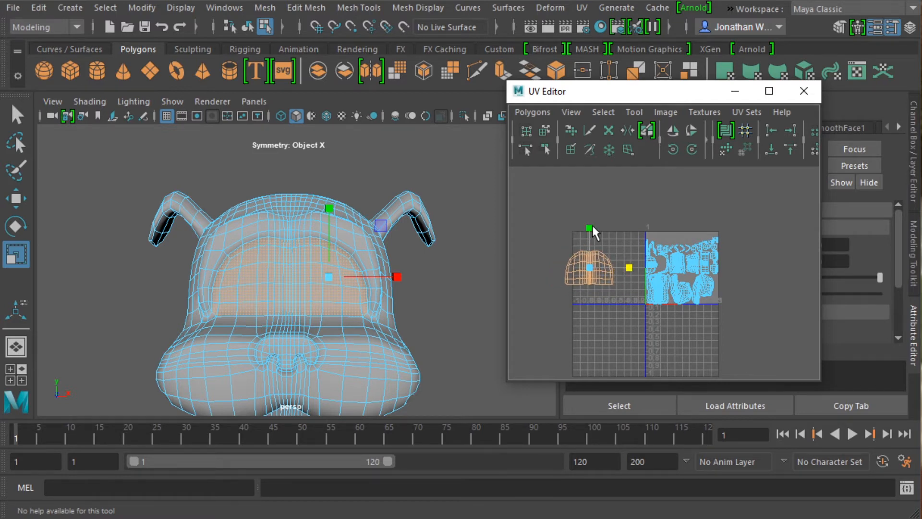
pyautogui.moveTo(592, 227); pyautogui.dragTo(592, 236)
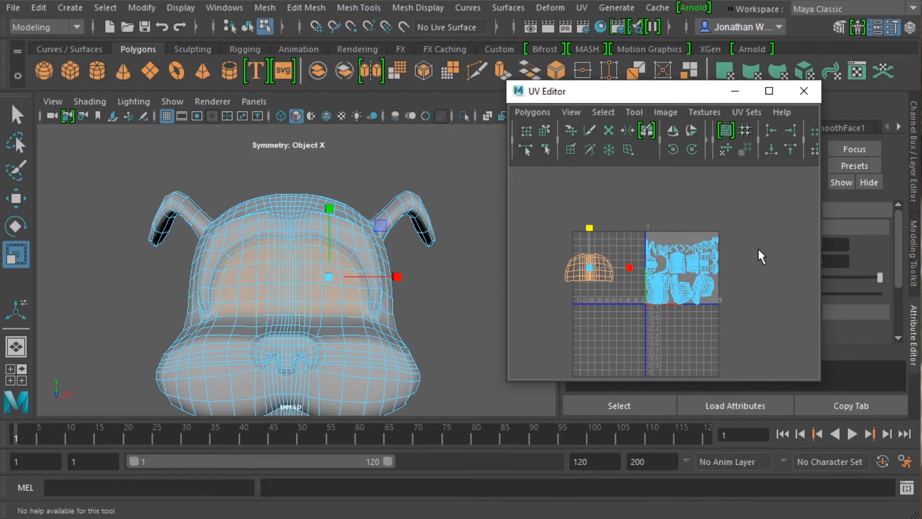
# Select all remaining UV shells of the head and apply Automatic mapping to them.
pyautogui.moveTo(723, 293); pyautogui.dragTo(634, 342)
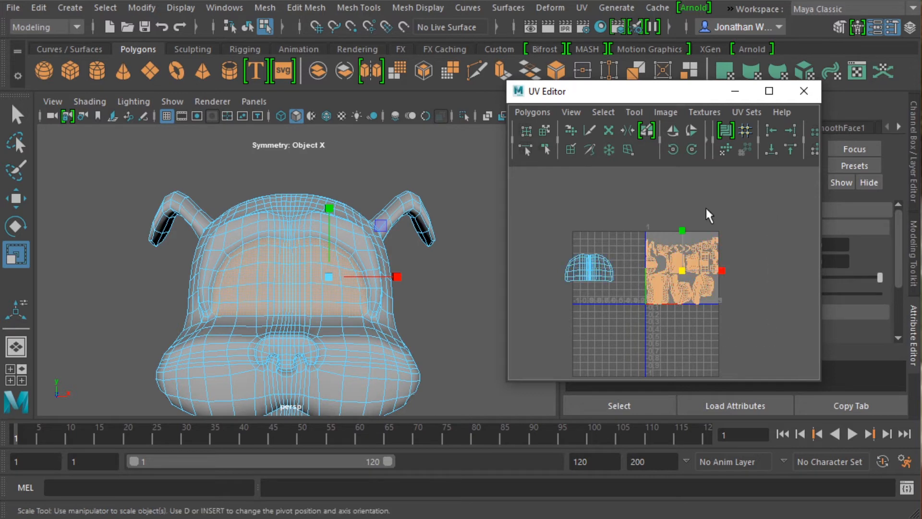
pyautogui.click(583, 7)
pyautogui.click(633, 4)
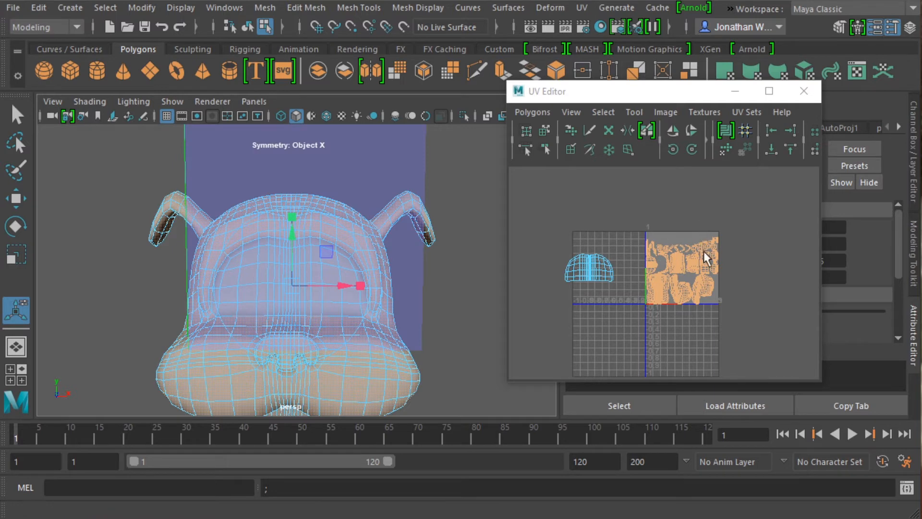
pyautogui.scroll(3, 705, 309)
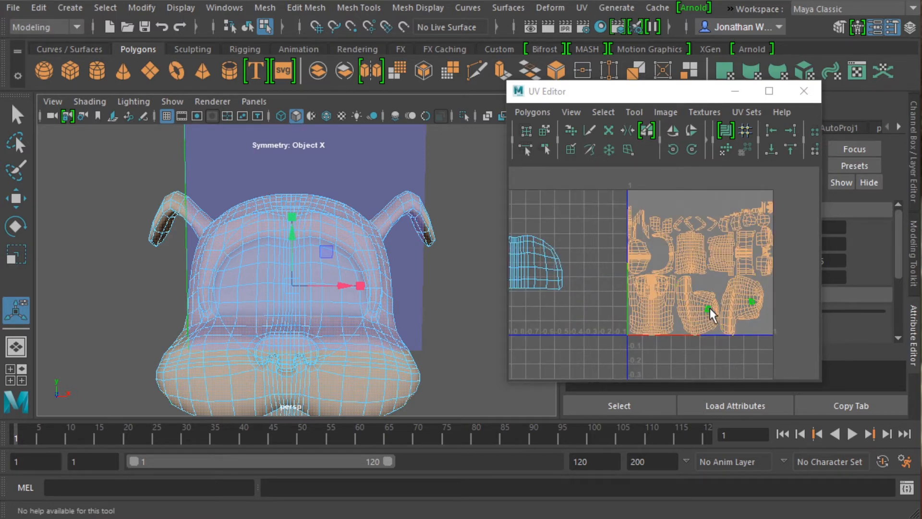
pyautogui.keyDown('alt'); pyautogui.moveTo(709, 307); pyautogui.dragTo(686, 310, button='middle'); pyautogui.keyUp('alt')
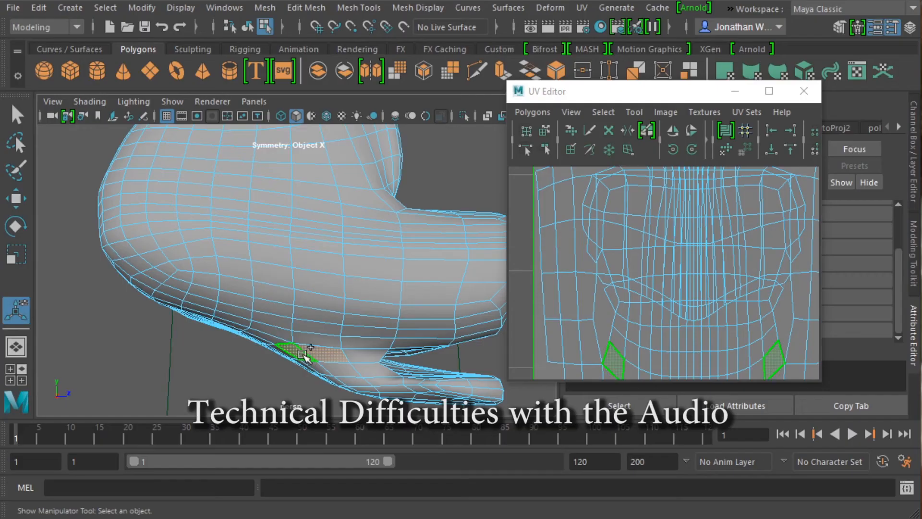
# Select the mouth and lower-jaw faces with a marquee in the framed side view.
pyautogui.keyDown('shift'); pyautogui.doubleClick(304, 355); pyautogui.keyUp('shift')
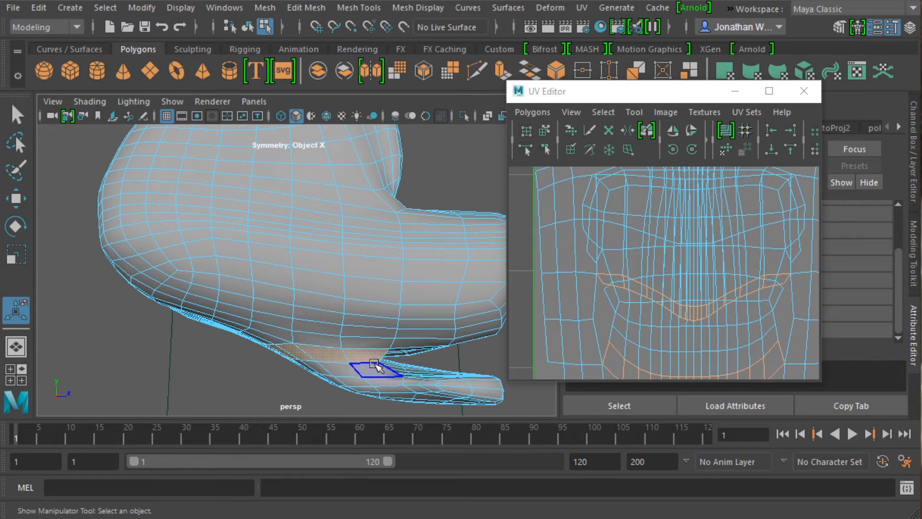
pyautogui.press('space')
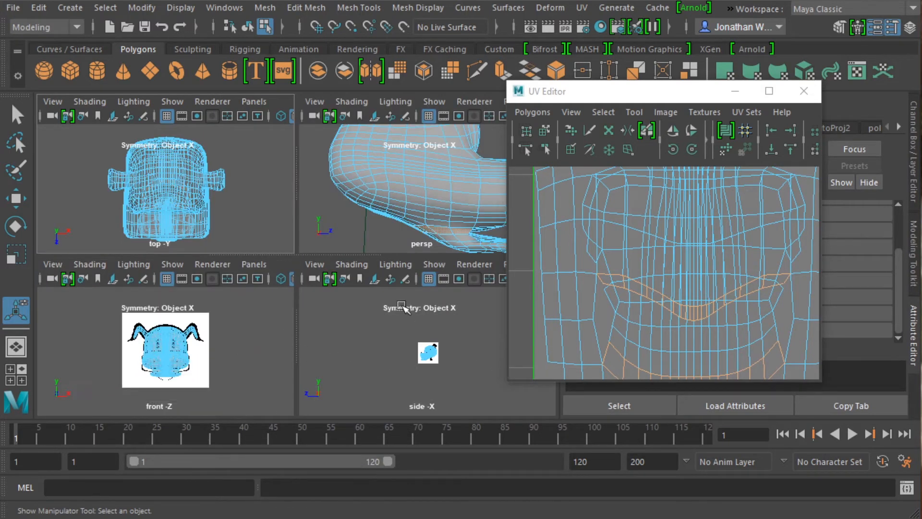
pyautogui.press('space')
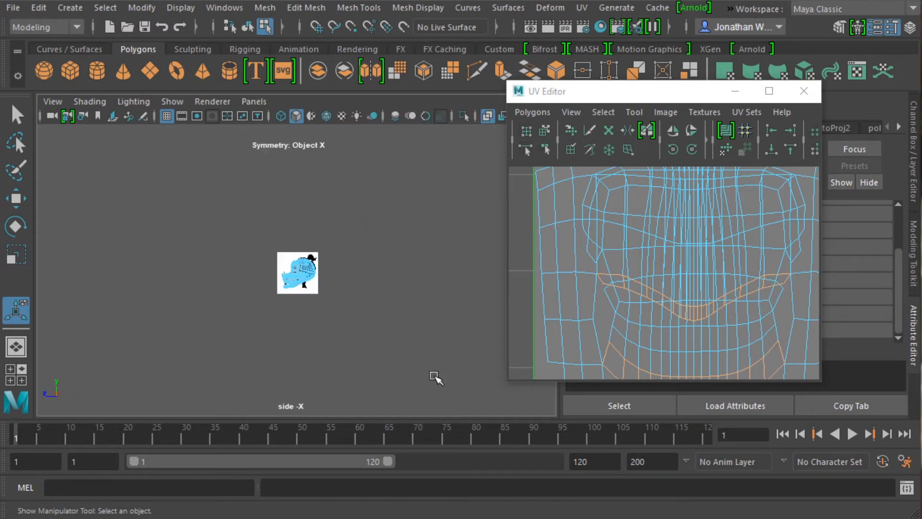
pyautogui.press('f')
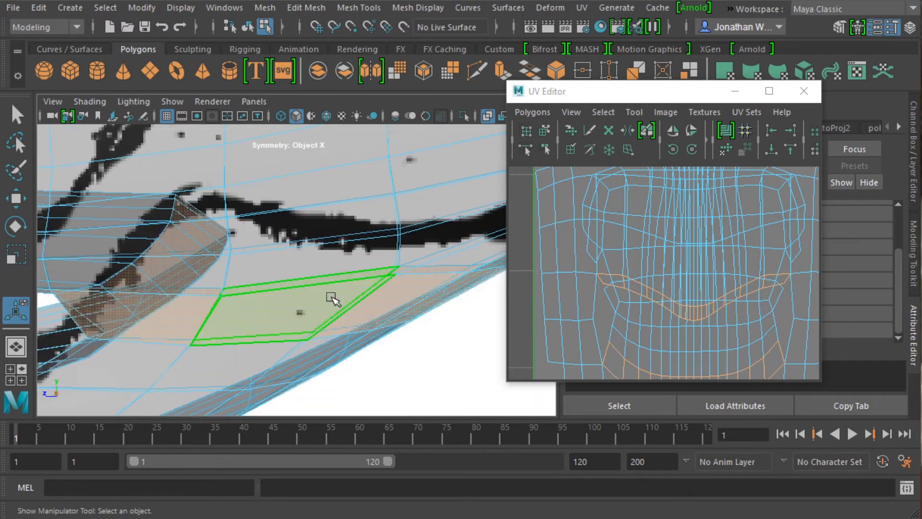
pyautogui.scroll(-5, 331, 298)
pyautogui.moveTo(377, 384); pyautogui.dragTo(66, 274)
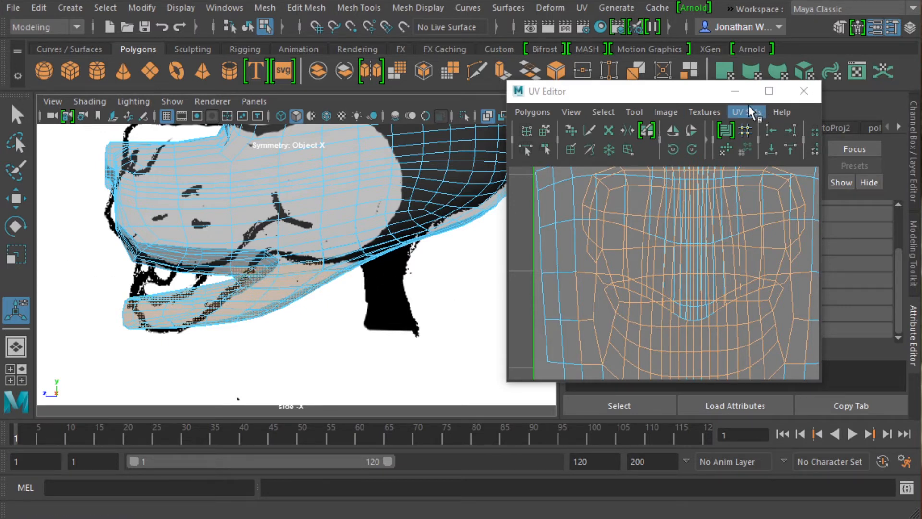
# Apply Automatic mapping to the selected mouth and lower-jaw faces.
pyautogui.click(585, 7)
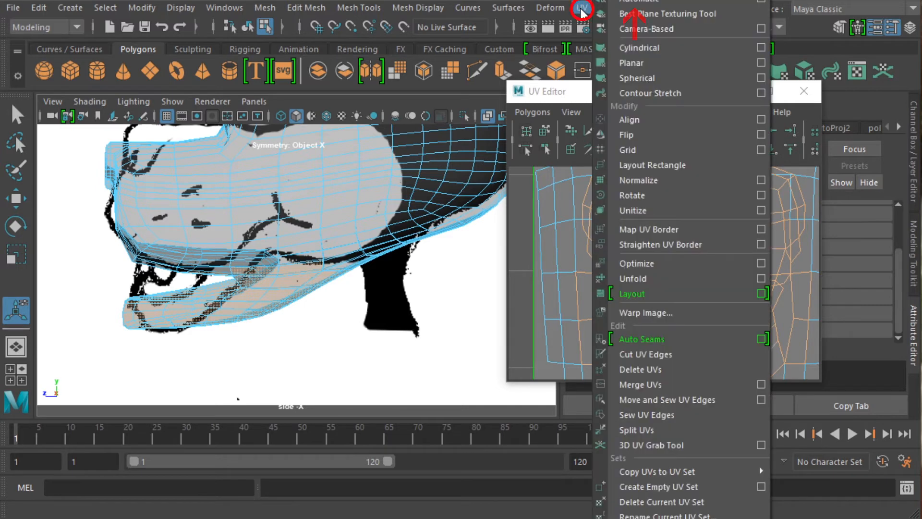
pyautogui.click(636, 3)
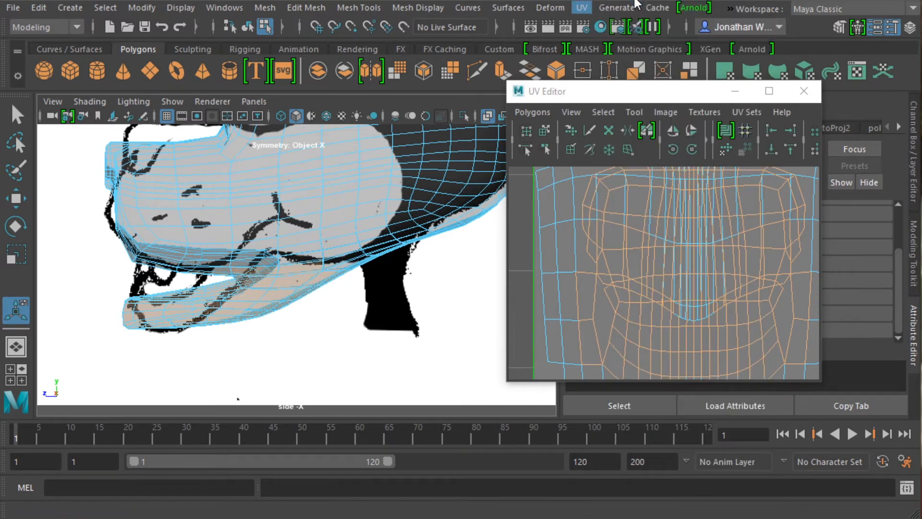
pyautogui.scroll(-6, 617, 259)
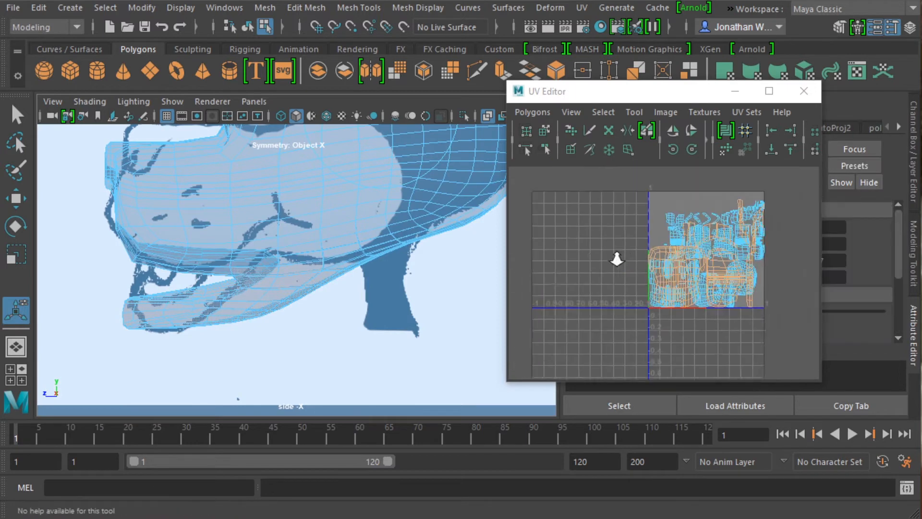
# Move the mouth UV shells outside the main UV tile, scale them down and place them just beside it.
pyautogui.press('w')
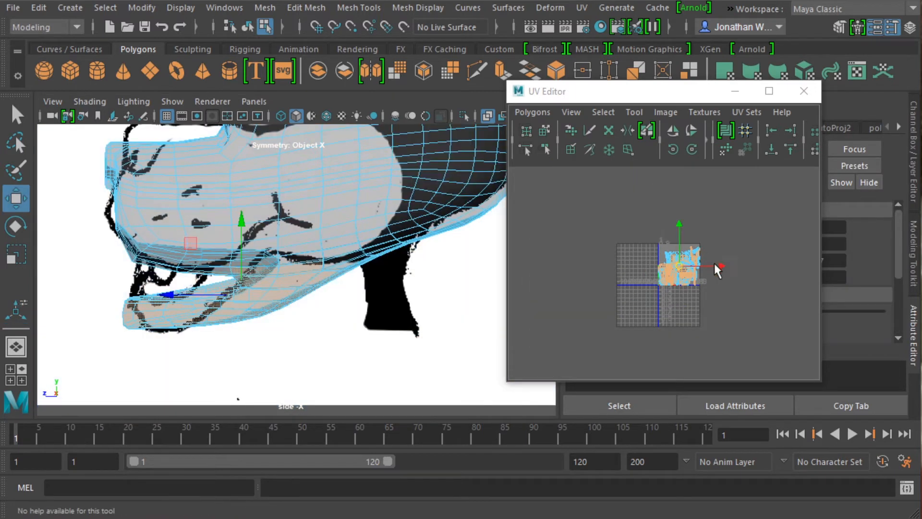
pyautogui.moveTo(719, 265); pyautogui.dragTo(563, 263)
pyautogui.press('r')
pyautogui.scroll(5, 571, 285)
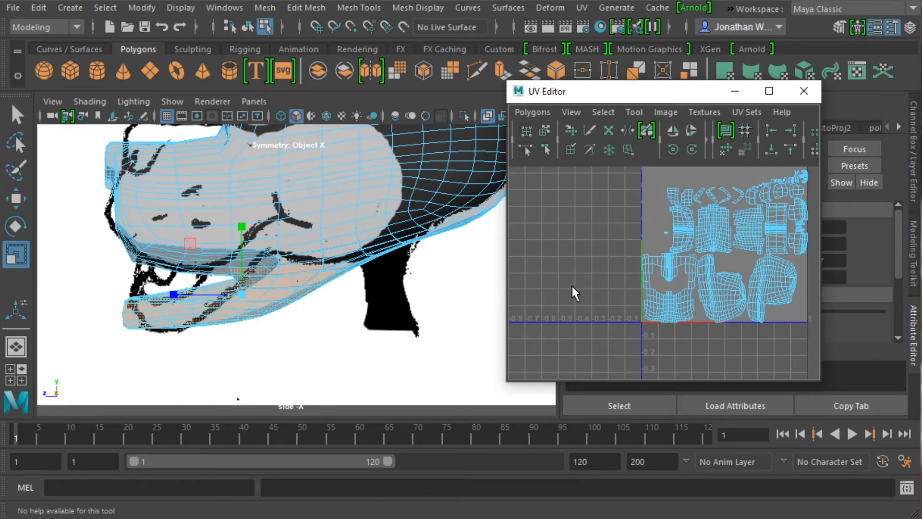
pyautogui.press('w')
pyautogui.scroll(-4, 552, 283)
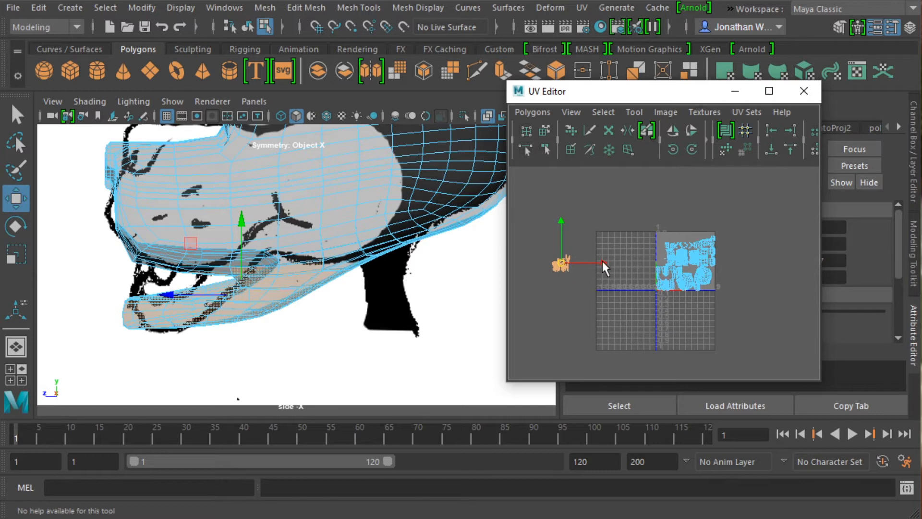
pyautogui.moveTo(602, 261); pyautogui.dragTo(670, 261)
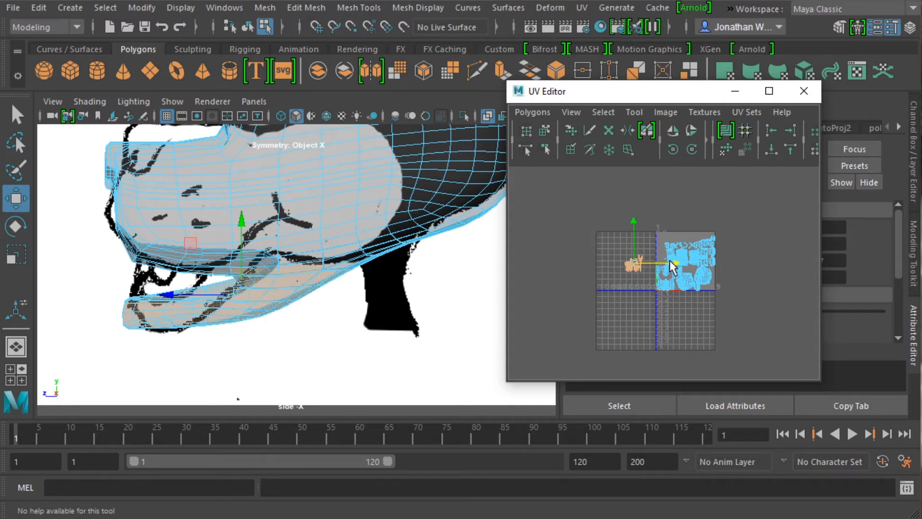
pyautogui.scroll(5, 593, 285)
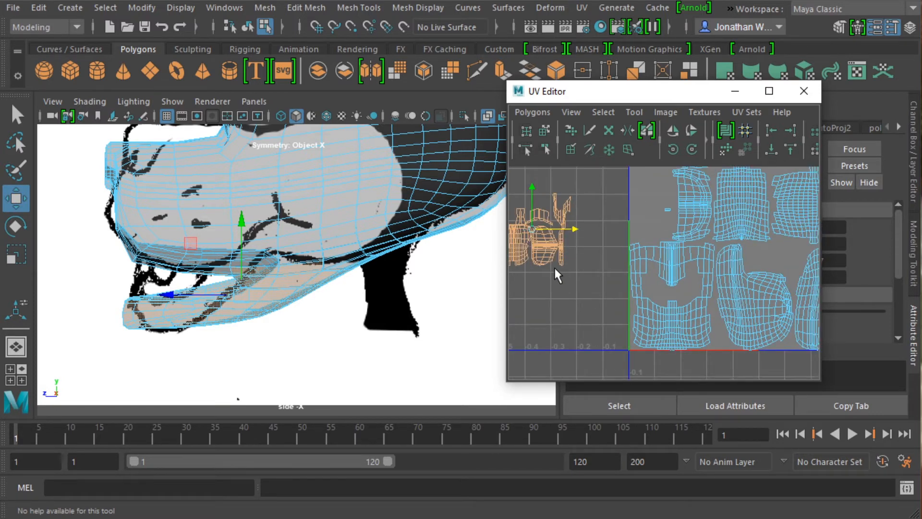
# Select the eye-area faces with the Eyes quick select set while working in the four-view layout.
pyautogui.keyDown('alt'); pyautogui.moveTo(293, 193); pyautogui.dragTo(313, 220); pyautogui.keyUp('alt')
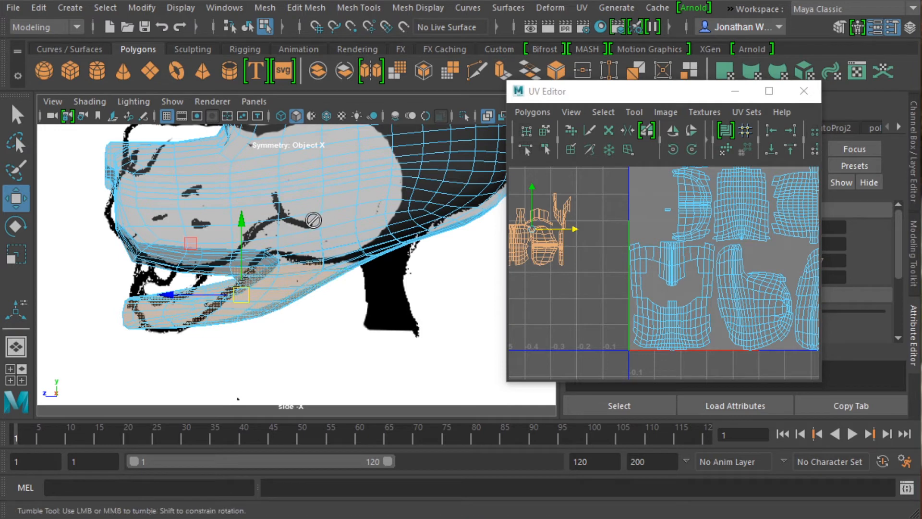
pyautogui.click(314, 220)
pyautogui.press('space')
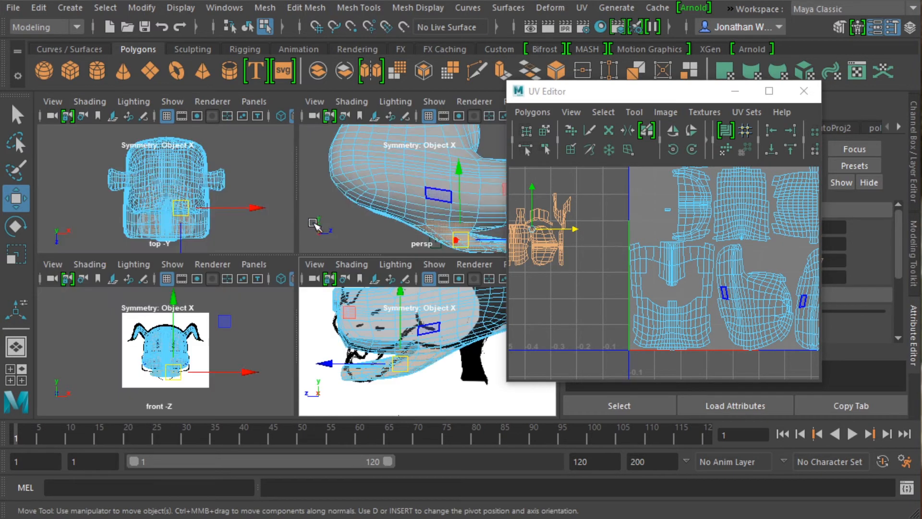
pyautogui.keyDown('alt'); pyautogui.moveTo(388, 183); pyautogui.dragTo(372, 208); pyautogui.keyUp('alt')
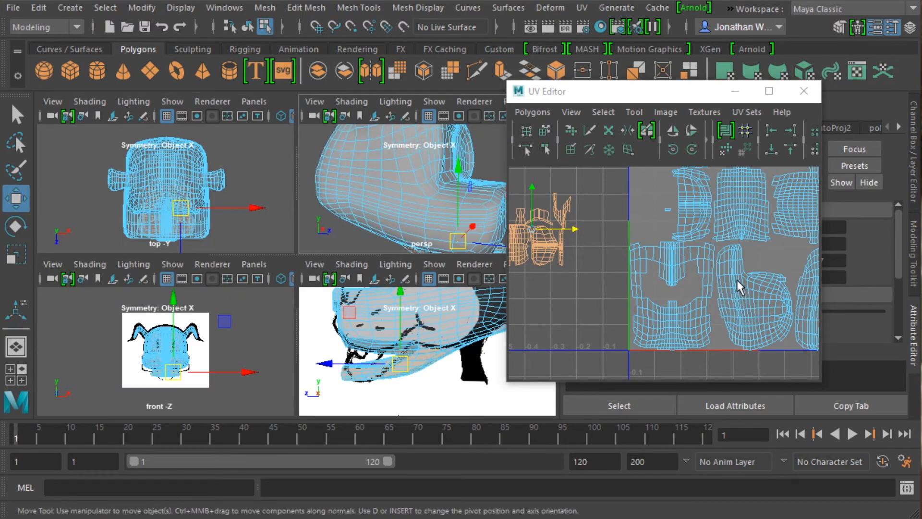
pyautogui.scroll(-4, 731, 276)
pyautogui.keyDown('alt'); pyautogui.moveTo(729, 275); pyautogui.dragTo(688, 274, button='middle'); pyautogui.keyUp('alt')
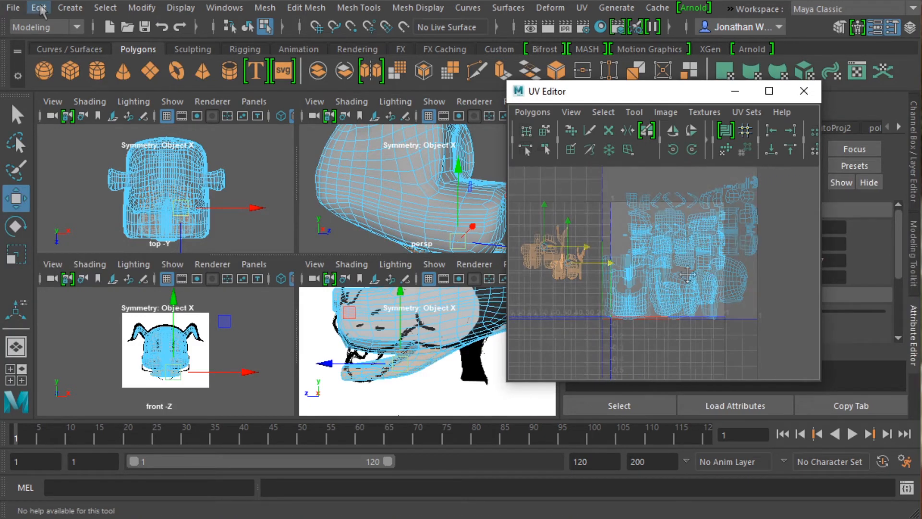
pyautogui.click(104, 7)
pyautogui.moveTo(196, 165)
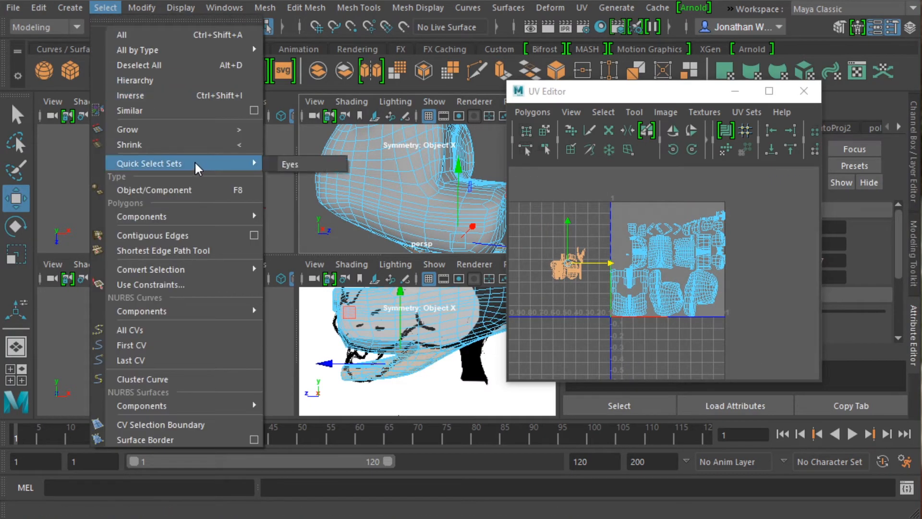
pyautogui.click(306, 166)
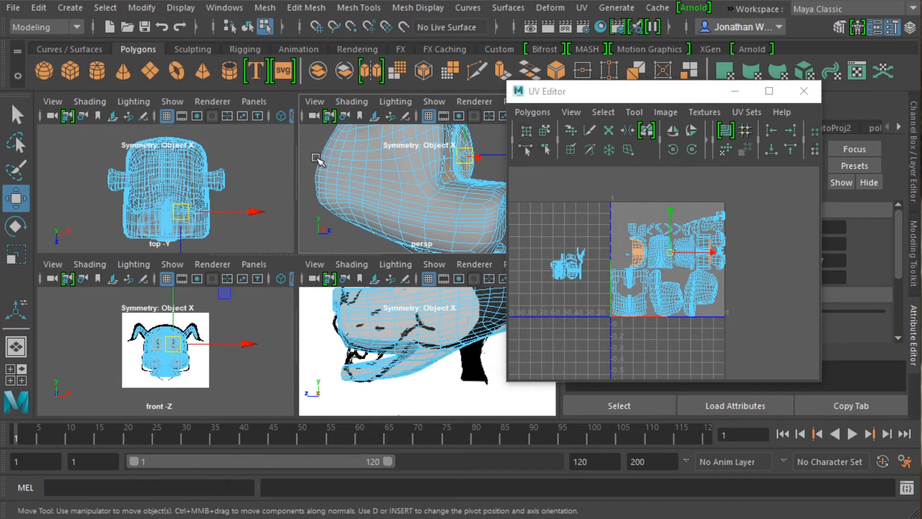
# Project the selected eye-area faces with planar mapping along the Z axis, fitted to the bounding box.
pyautogui.click(582, 8)
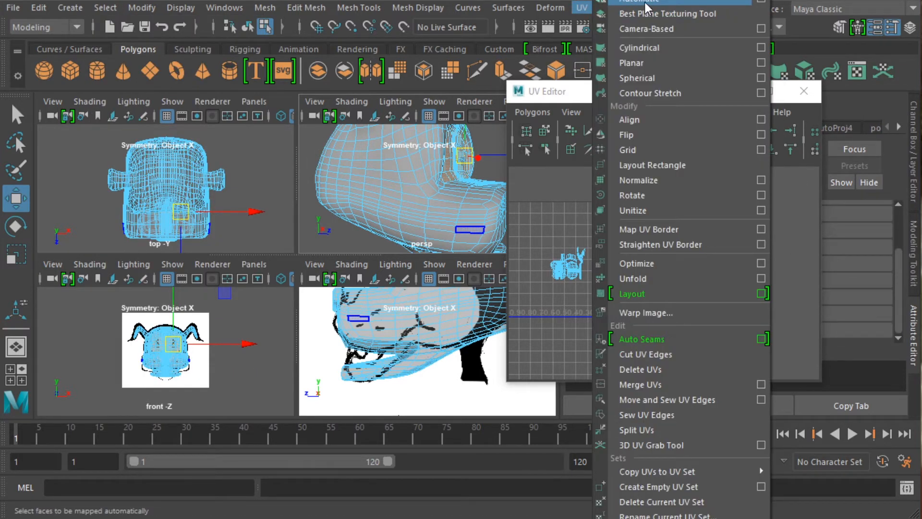
pyautogui.click(761, 63)
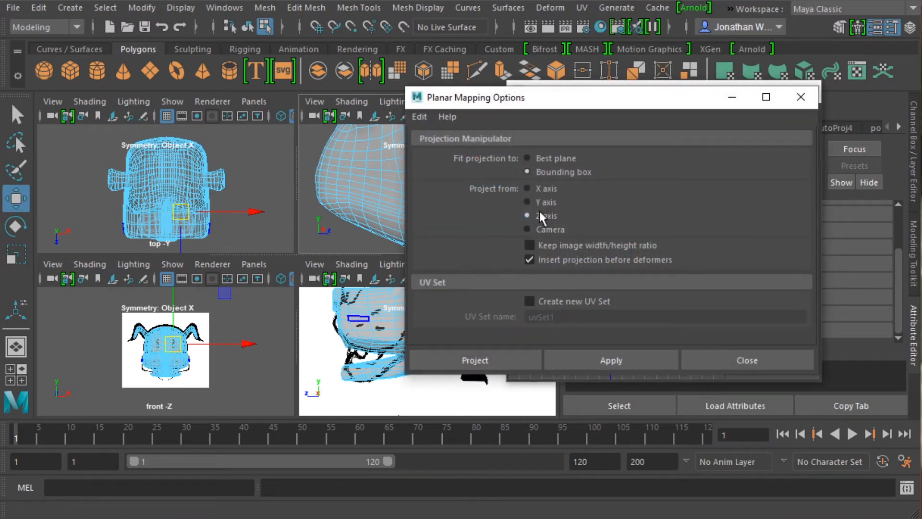
pyautogui.click(501, 359)
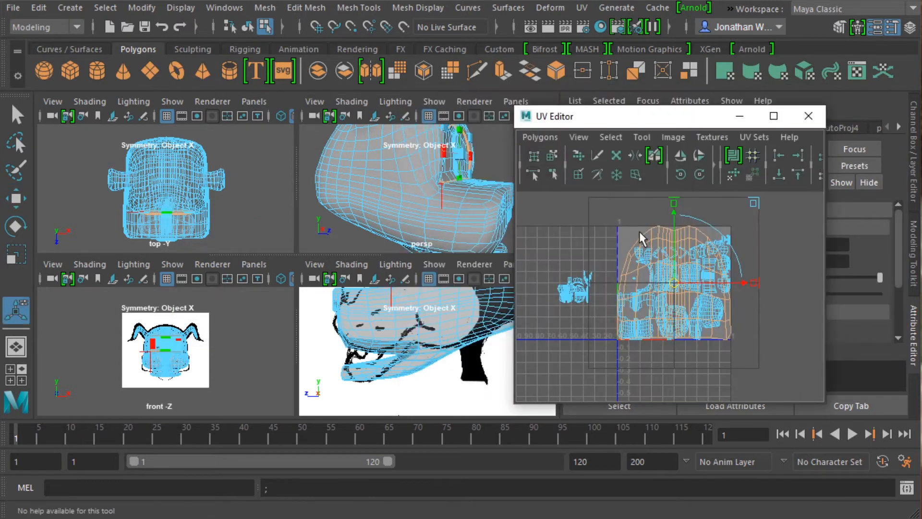
# Move the eye-area UV shell outside the main UV tile, scale it down and place it above the mouth shells.
pyautogui.press('r')
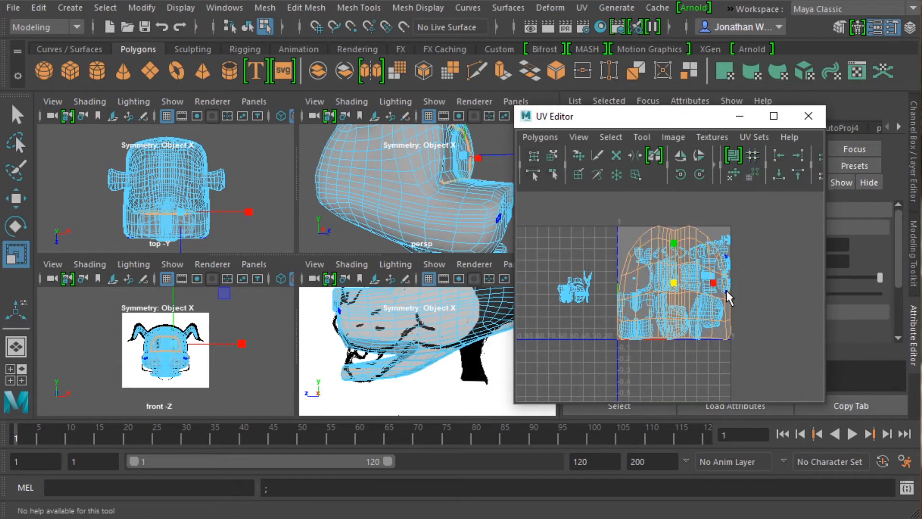
pyautogui.press('w')
pyautogui.moveTo(716, 288); pyautogui.dragTo(593, 284)
pyautogui.moveTo(556, 216); pyautogui.dragTo(554, 157)
pyautogui.press('r')
pyautogui.moveTo(554, 204); pyautogui.dragTo(605, 263)
# Move the tiny UV shell from beside the curved shell down into the gap of the large shell below it.
pyautogui.press('w')
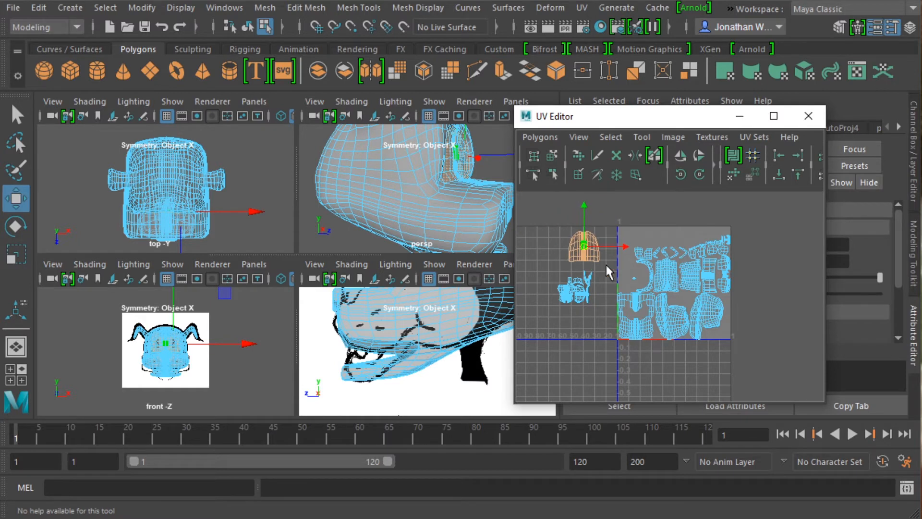
pyautogui.scroll(4, 586, 249)
pyautogui.click(598, 261)
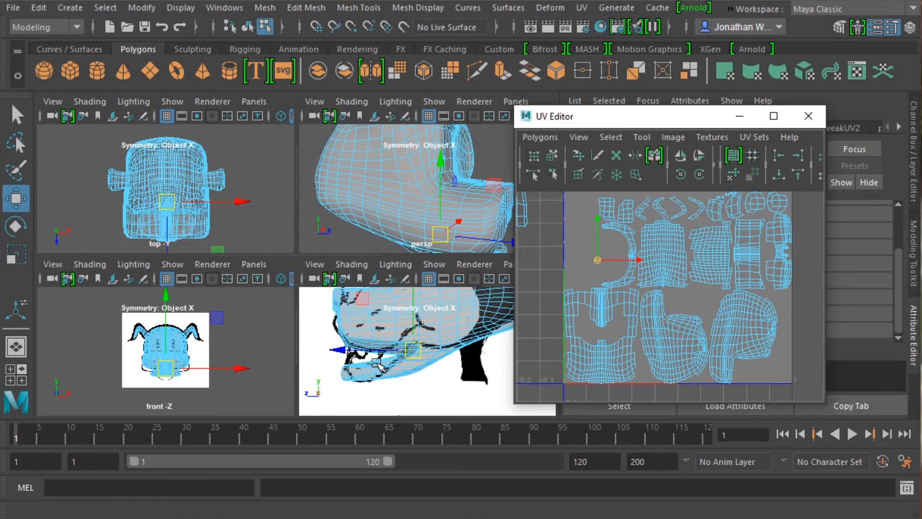
pyautogui.keyDown('alt'); pyautogui.moveTo(416, 358); pyautogui.dragTo(433, 357); pyautogui.keyUp('alt')
pyautogui.moveTo(380, 216)
pyautogui.keyDown('alt'); pyautogui.mouseDown()
pyautogui.moveTo(315, 159)
pyautogui.moveTo(379, 214)
pyautogui.mouseUp(); pyautogui.keyUp('alt')
pyautogui.scroll(5, 381, 214)
pyautogui.scroll(-5, 381, 214)
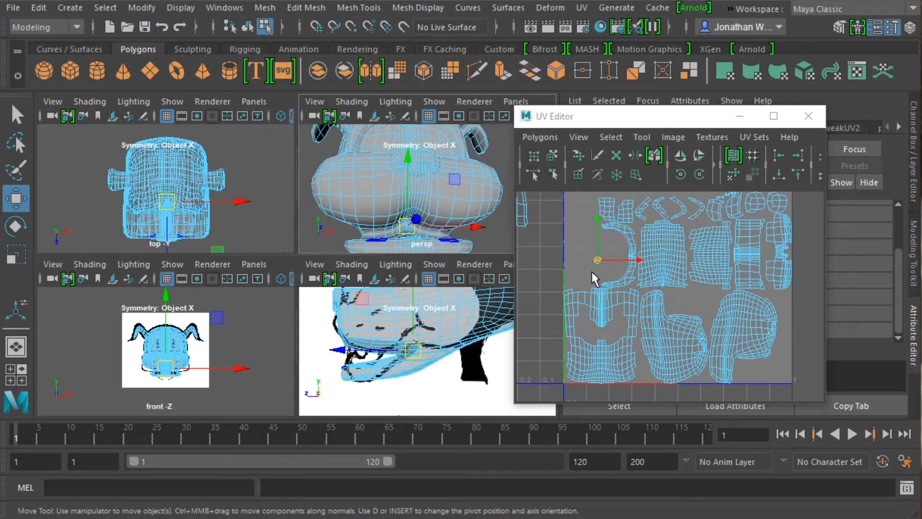
pyautogui.click(601, 304)
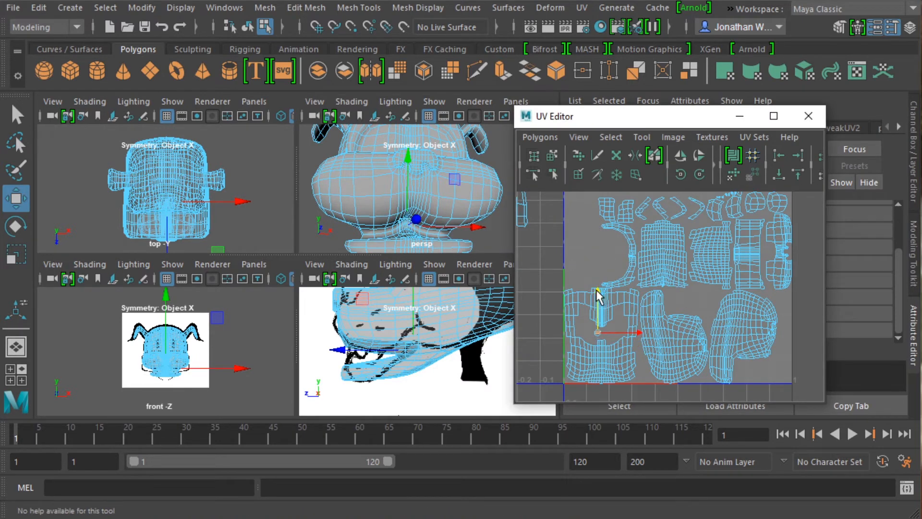
pyautogui.click(635, 331)
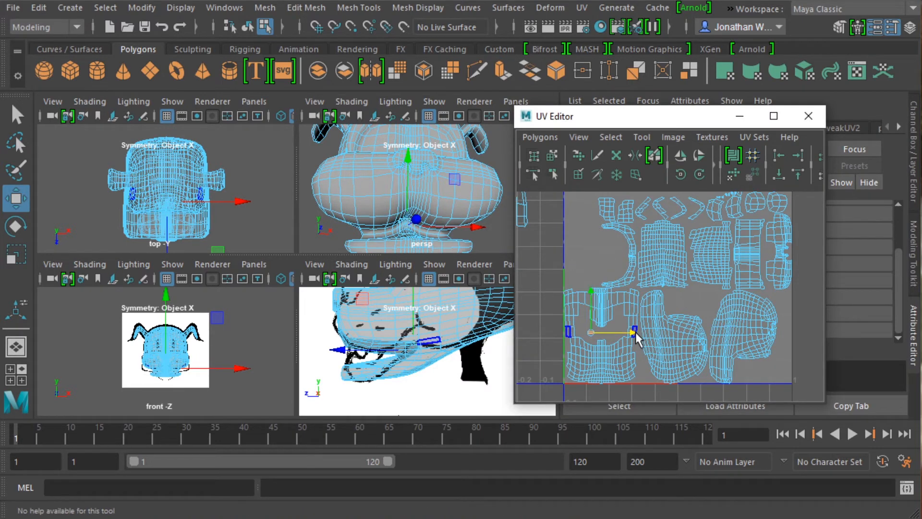
pyautogui.press('f')
pyautogui.scroll(-12, 647, 315)
pyautogui.scroll(4, 656, 320)
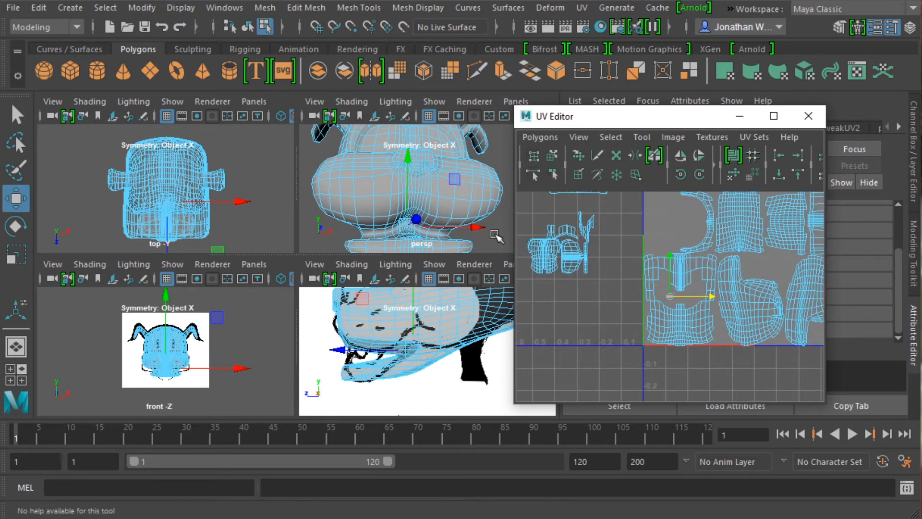
# Move the eye-area UV shell into the main UV tile and scale it to fit the hollow of the curved shell.
pyautogui.scroll(-3, 665, 243)
pyautogui.moveTo(598, 215); pyautogui.dragTo(712, 233)
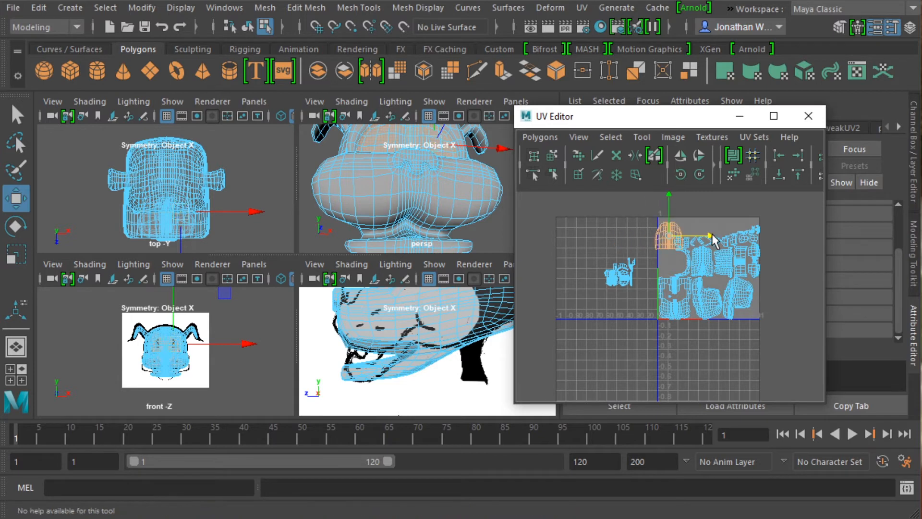
pyautogui.moveTo(669, 197); pyautogui.dragTo(672, 220)
pyautogui.press('r')
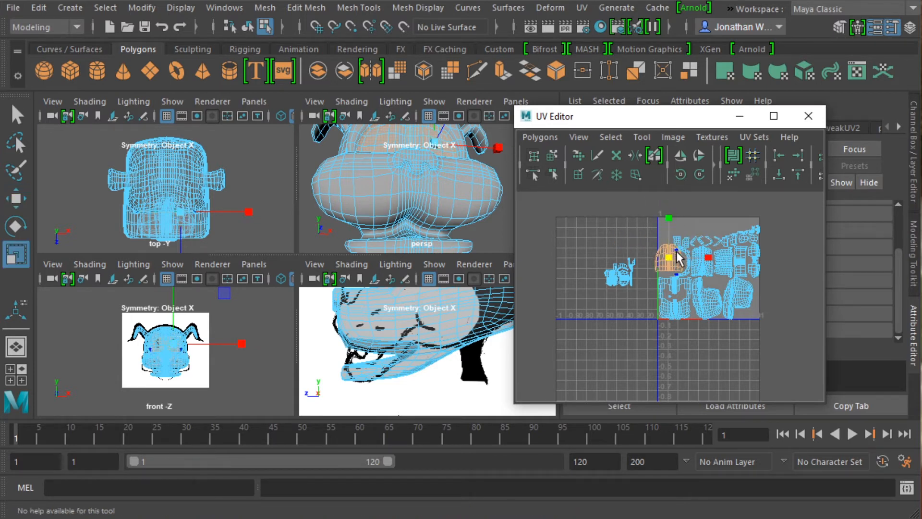
pyautogui.moveTo(671, 256); pyautogui.dragTo(662, 260)
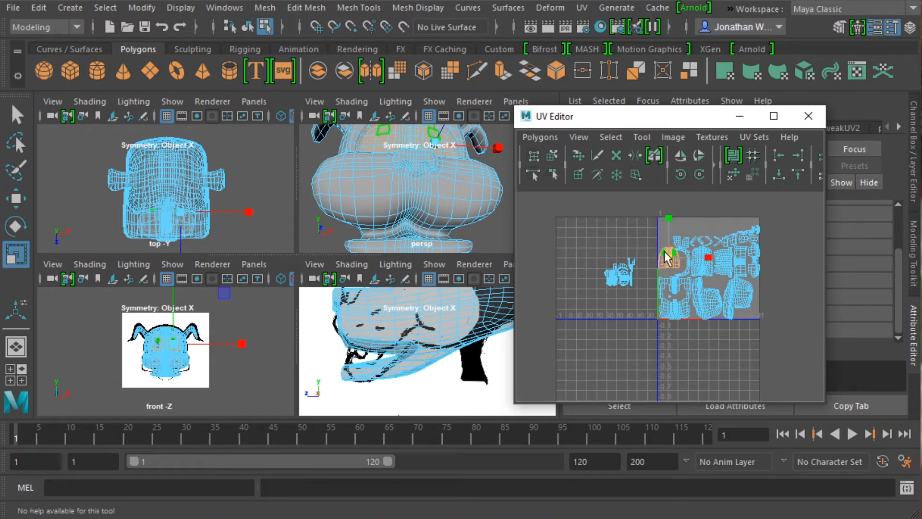
pyautogui.press('f')
pyautogui.scroll(-4, 675, 252)
pyautogui.press('w')
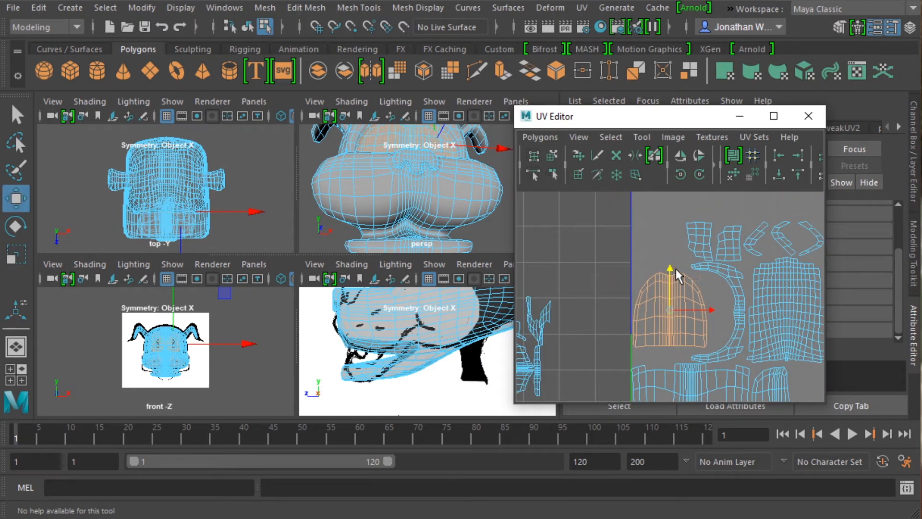
pyautogui.press('r')
pyautogui.moveTo(710, 312); pyautogui.dragTo(673, 311)
pyautogui.press('w')
pyautogui.press('r')
# Select the largest mouth shell in UV shell mode and move it into the upper-left corner of the main UV tile.
pyautogui.scroll(-5, 711, 295)
pyautogui.scroll(3, 710, 326)
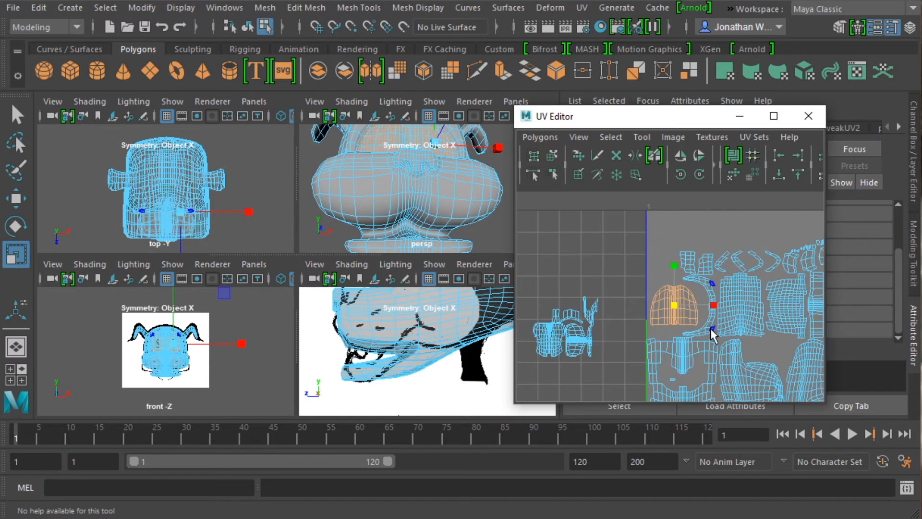
pyautogui.rightClick(557, 337)
pyautogui.click(499, 315)
pyautogui.click(550, 342)
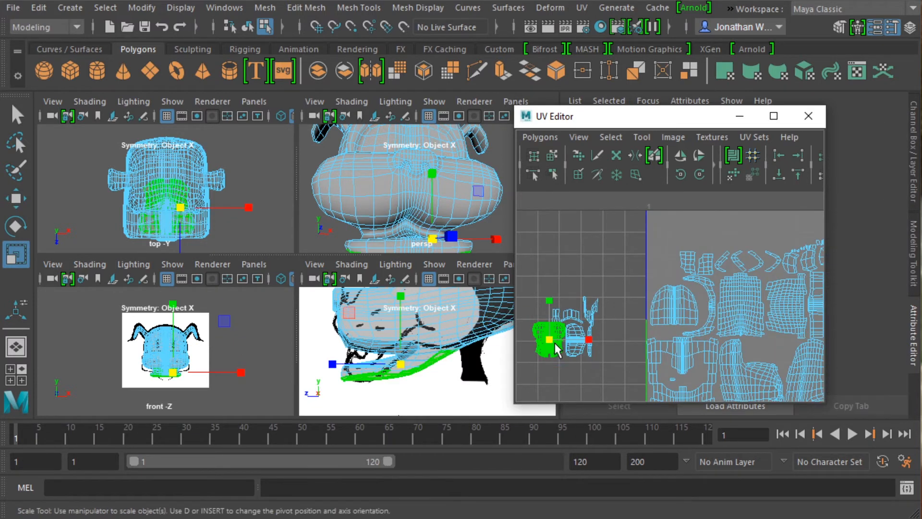
pyautogui.press('w')
pyautogui.moveTo(553, 345); pyautogui.dragTo(675, 241)
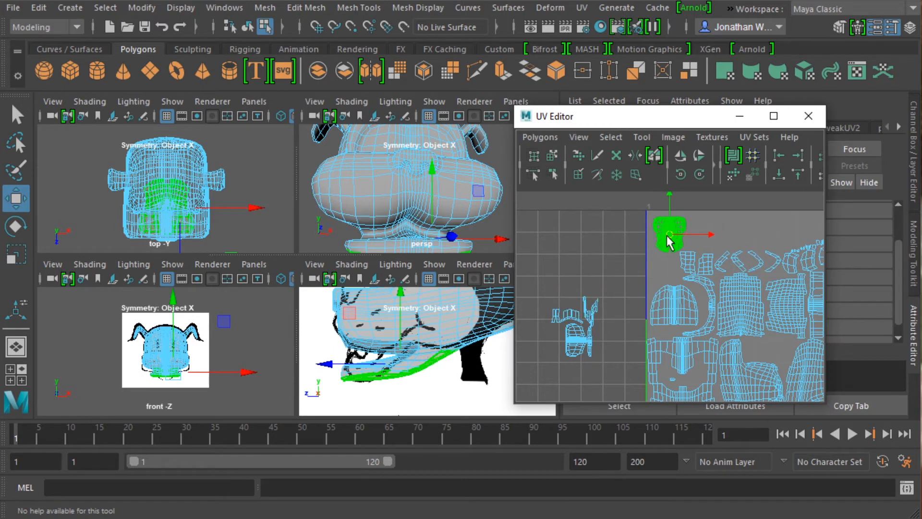
# Place the dome-shaped mouth shell beside the first one at the tile's upper edge, rotating it in 45-degree increments until upright.
pyautogui.click(573, 344)
pyautogui.click(573, 345)
pyautogui.moveTo(576, 345); pyautogui.dragTo(704, 240)
pyautogui.click(681, 174)
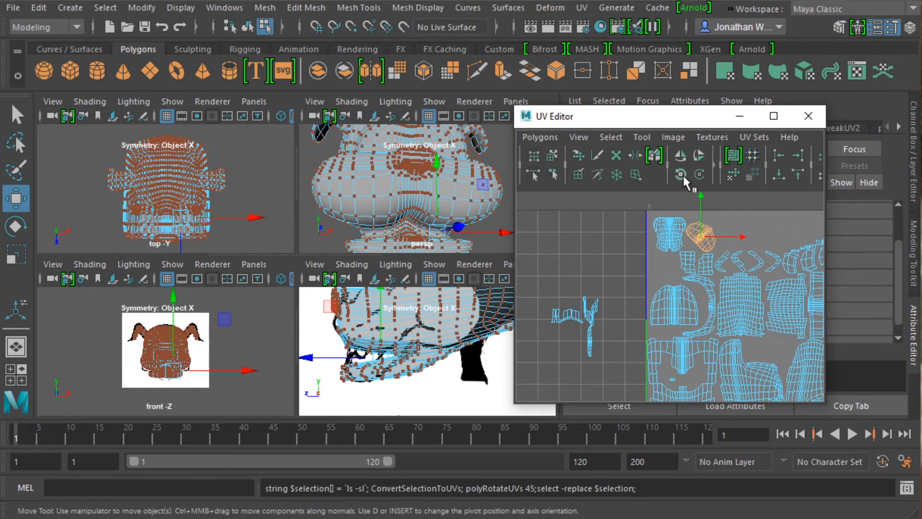
pyautogui.moveTo(743, 234); pyautogui.dragTo(715, 216)
pyautogui.press('r')
pyautogui.press('w')
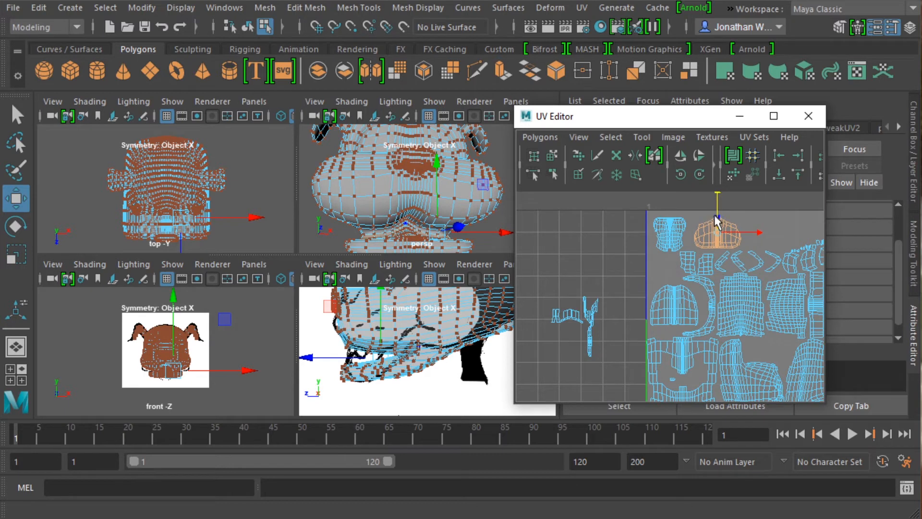
# Move the V-shaped mouth shell and the small arched mouth shell into the free space along the tile's upper edge.
pyautogui.moveTo(593, 331); pyautogui.dragTo(582, 321, button='right')
pyautogui.click(590, 319)
pyautogui.click(590, 322)
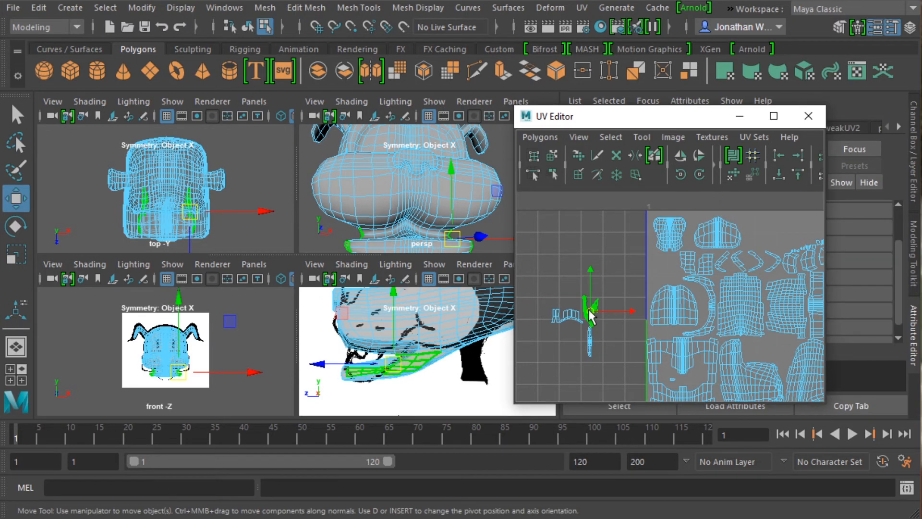
pyautogui.moveTo(590, 313); pyautogui.dragTo(758, 231)
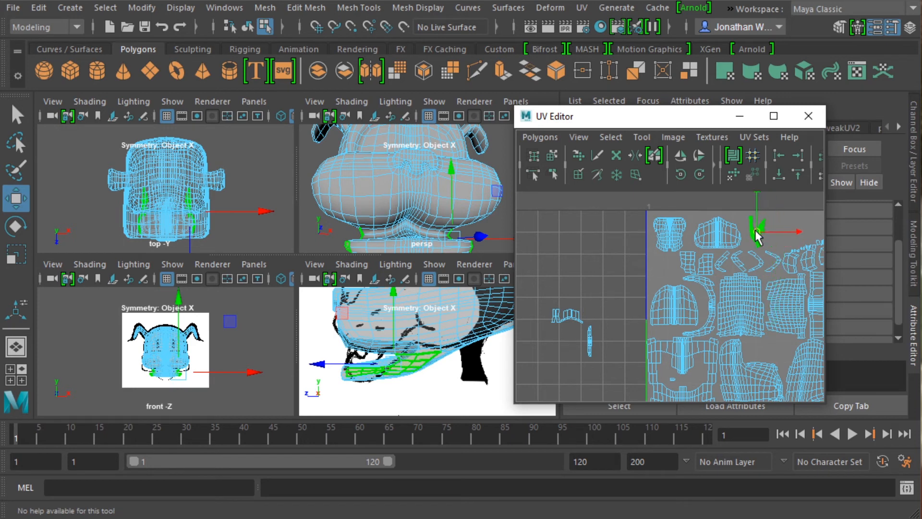
pyautogui.scroll(-2, 584, 323)
pyautogui.click(596, 318)
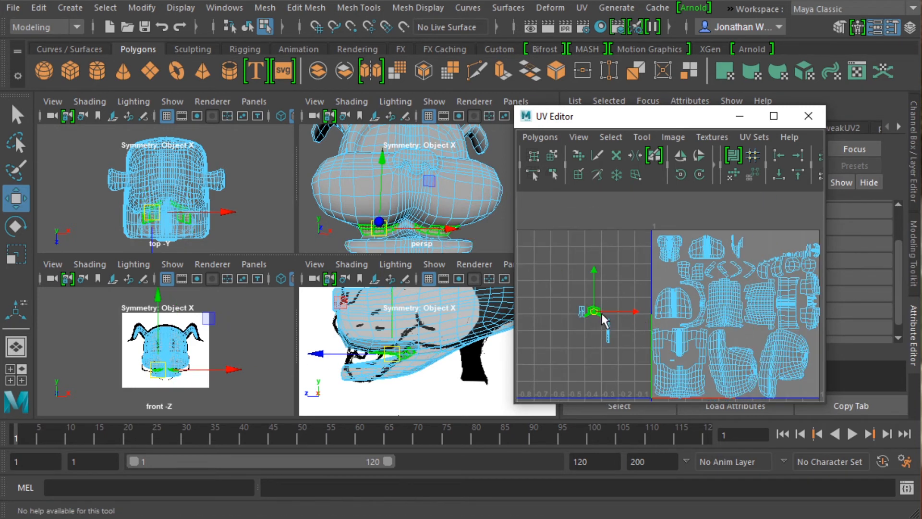
pyautogui.moveTo(597, 318); pyautogui.dragTo(769, 247)
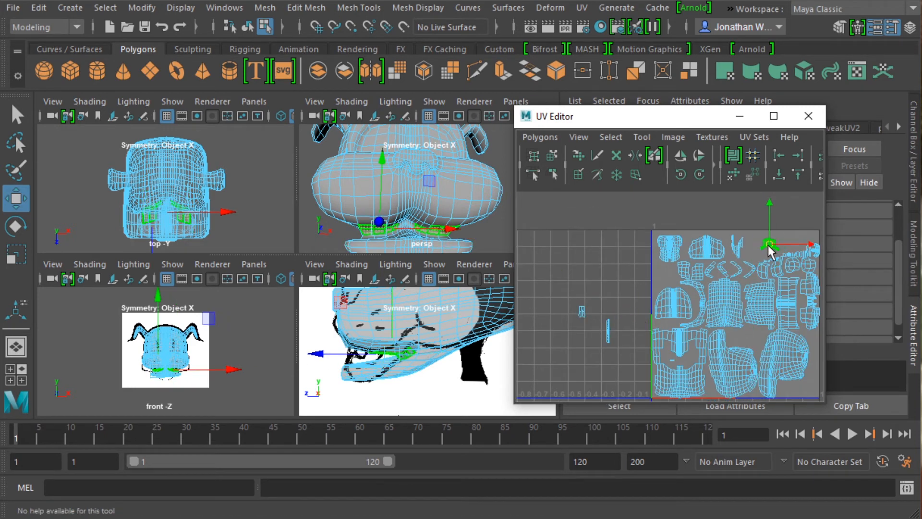
# Move the thin strip shell to the tile's lower-right edge and the last small mouth shell into the gap near its centre.
pyautogui.click(608, 331)
pyautogui.moveTo(608, 330); pyautogui.dragTo(815, 372)
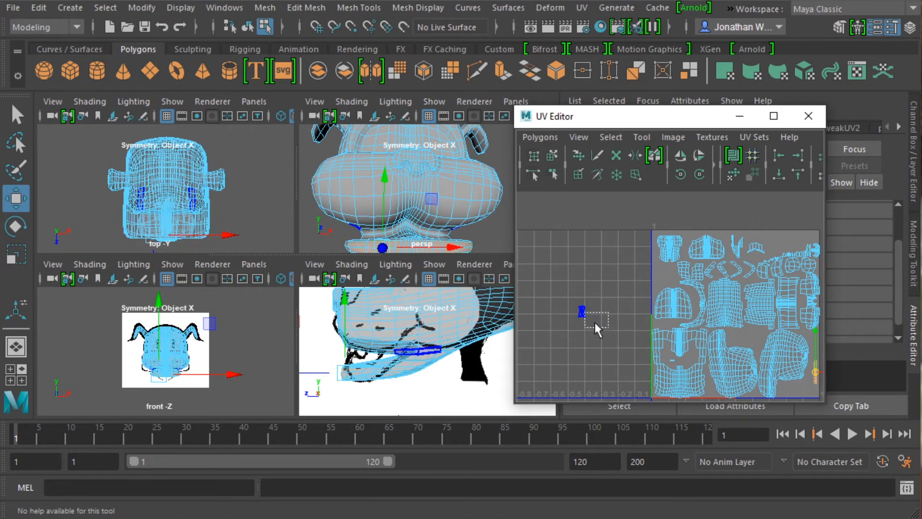
pyautogui.click(583, 309)
pyautogui.moveTo(583, 310); pyautogui.dragTo(749, 337)
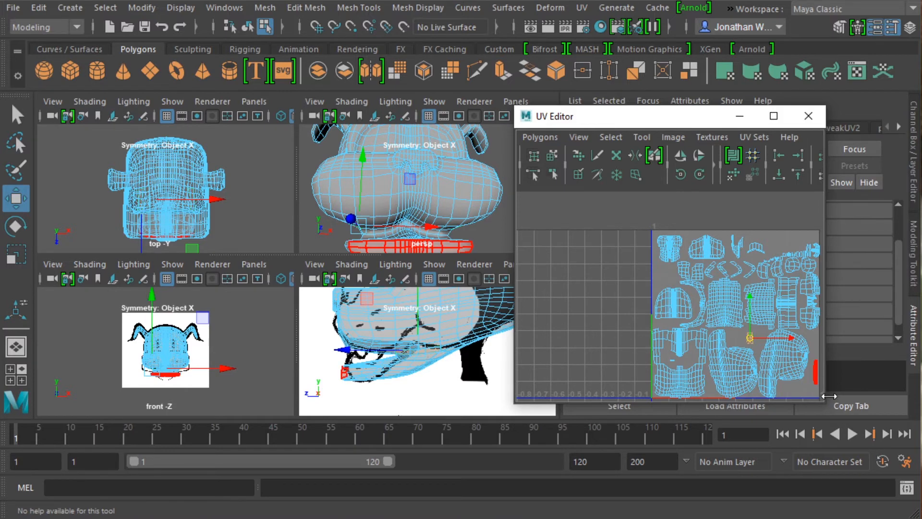
pyautogui.scroll(-4, 594, 259)
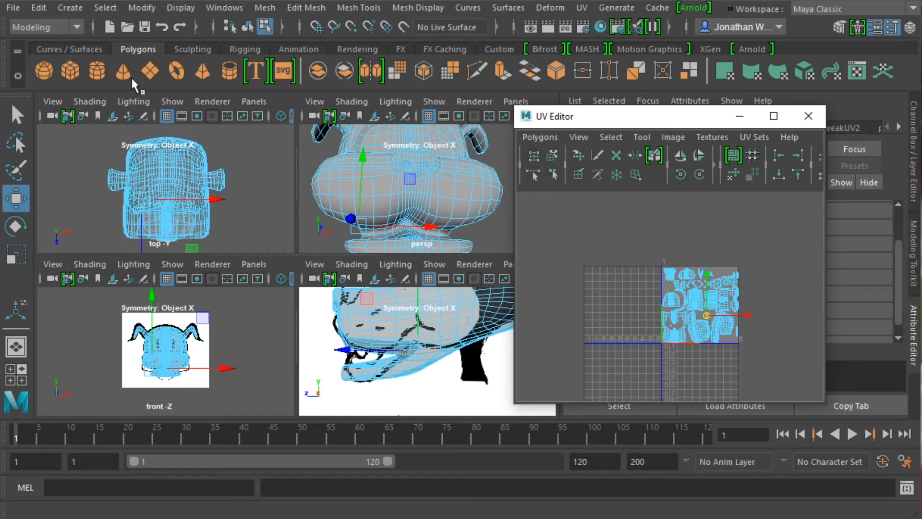
# Save the scene under the new name OldDogDemoUVMapped as a Maya ASCII file, accepting the student version notice.
pyautogui.click(15, 8)
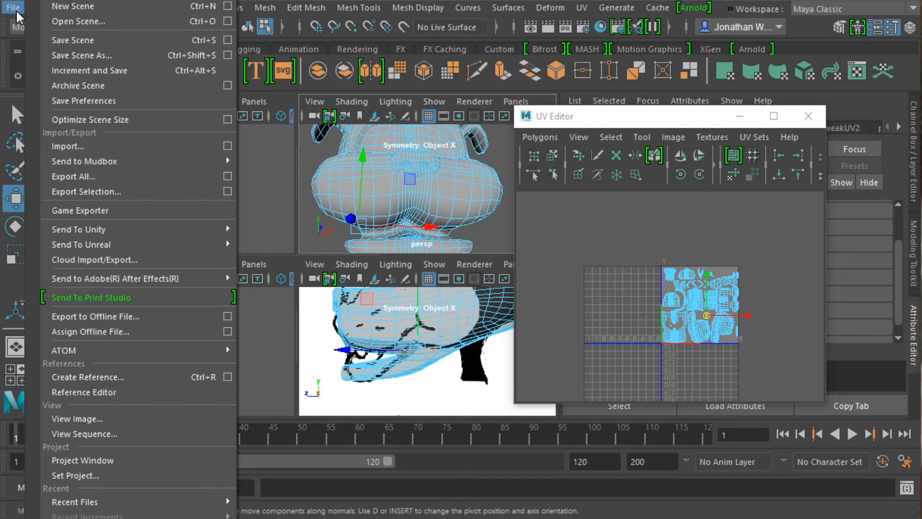
pyautogui.click(79, 51)
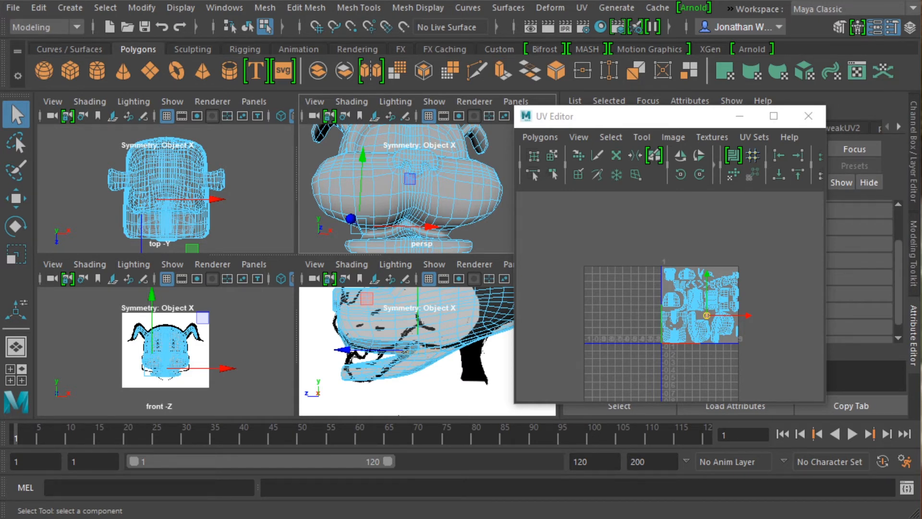
pyautogui.hotkey('ctrl', 'shift', 's')
pyautogui.moveTo(399, 97); pyautogui.dragTo(311, 54)
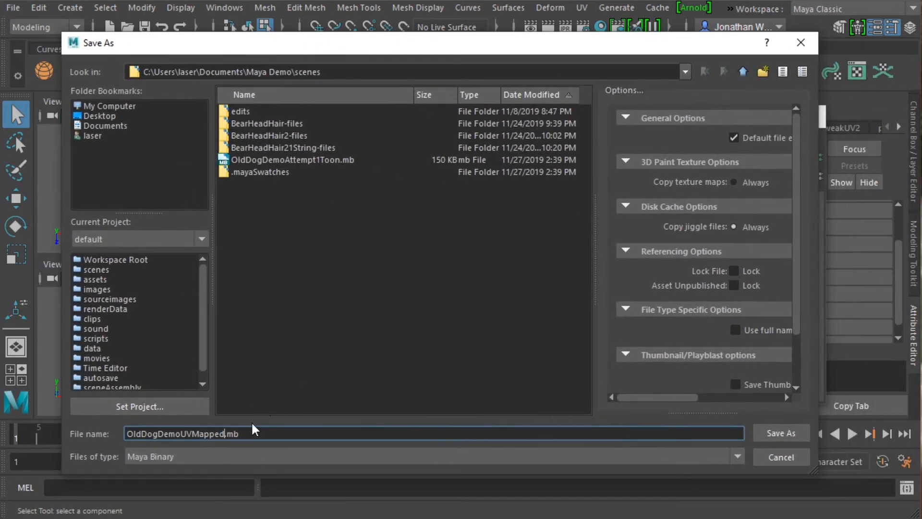
pyautogui.click(247, 454)
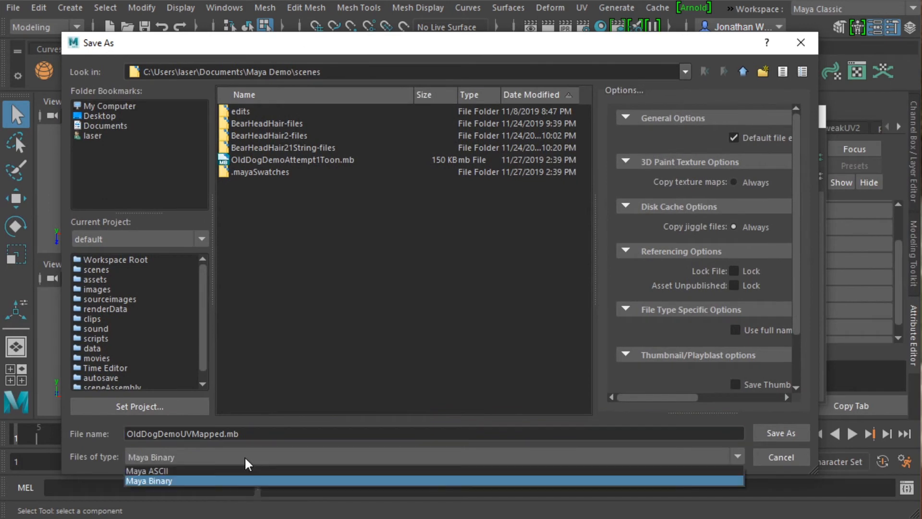
pyautogui.click(223, 472)
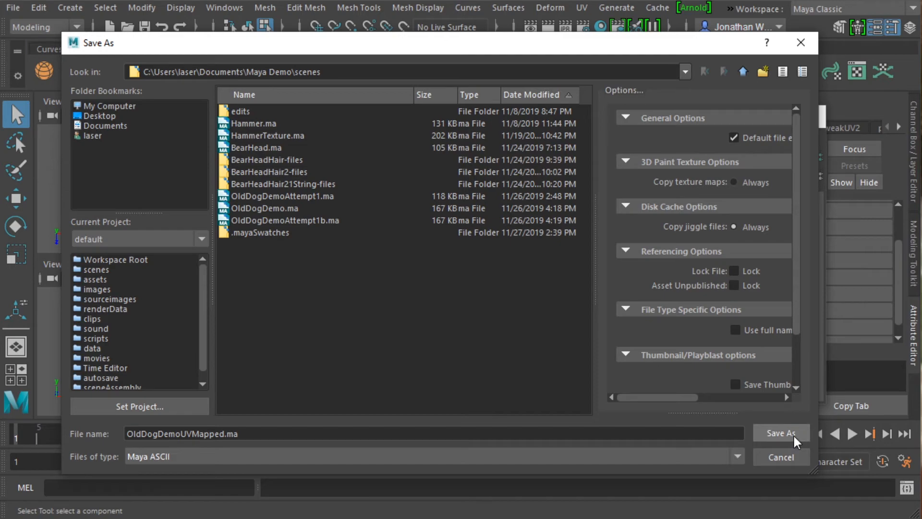
pyautogui.click(781, 433)
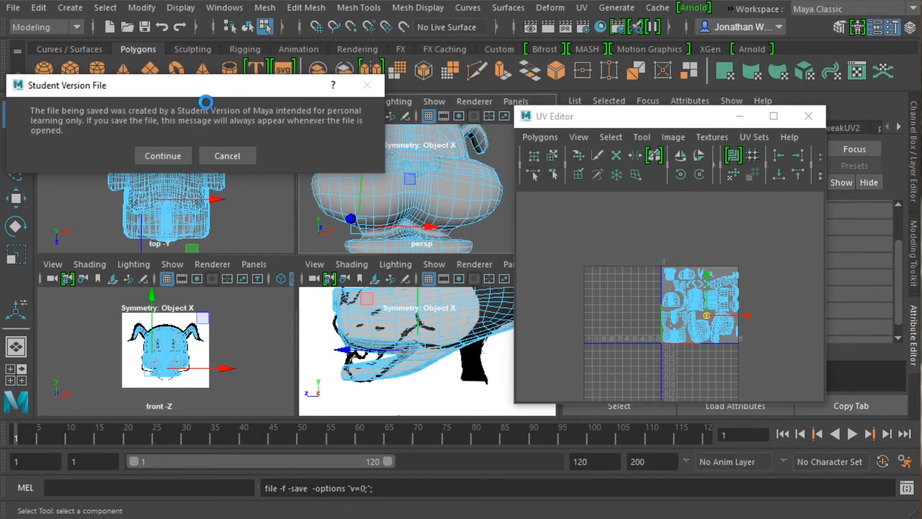
pyautogui.click(169, 158)
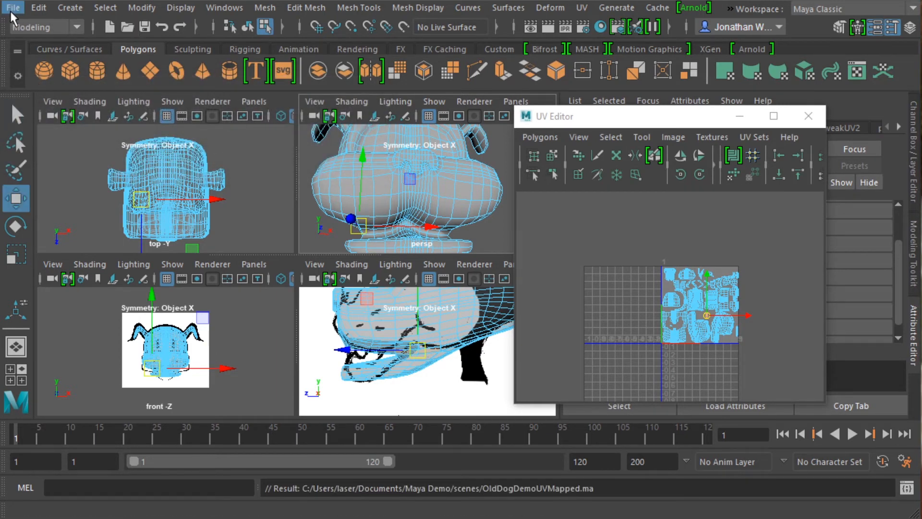
# Select the whole head in object mode, open the Hypershade, fit its window on screen and expand the favorite Maya node category.
pyautogui.moveTo(375, 106); pyautogui.dragTo(408, 84, button='right')
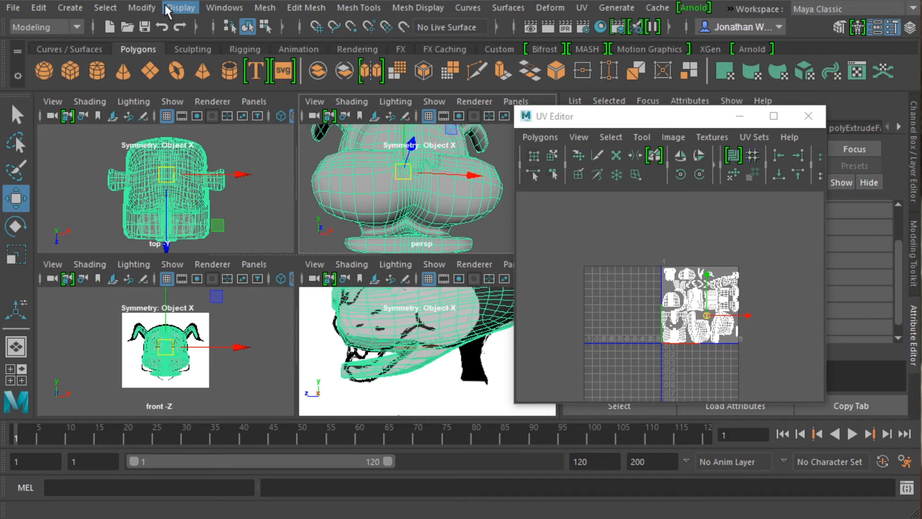
pyautogui.click(225, 8)
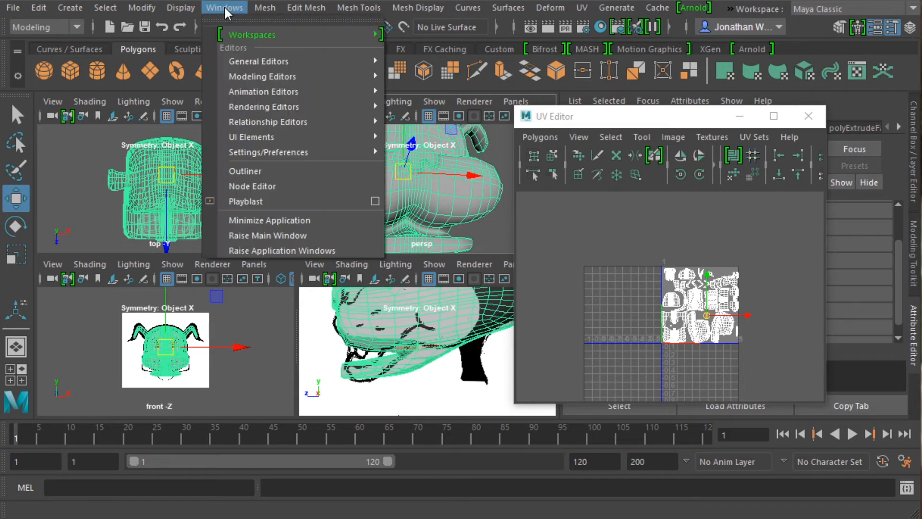
pyautogui.moveTo(255, 109)
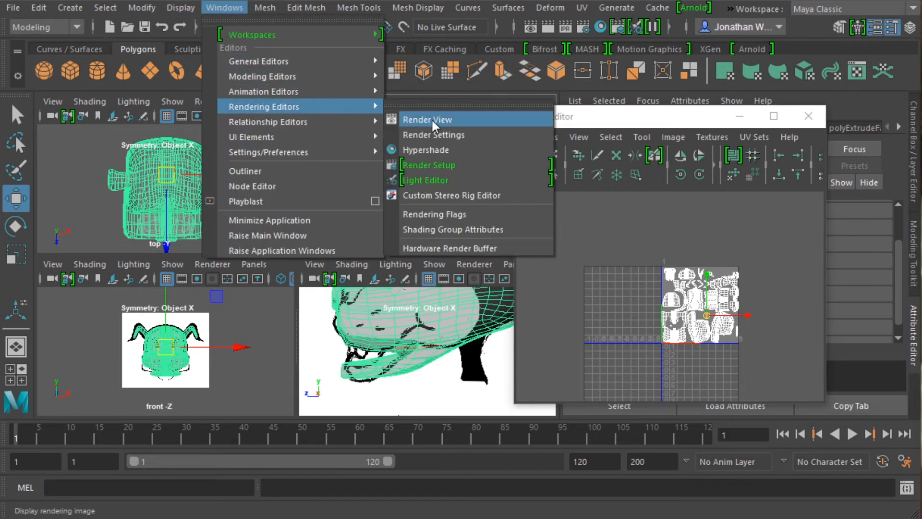
pyautogui.click(434, 150)
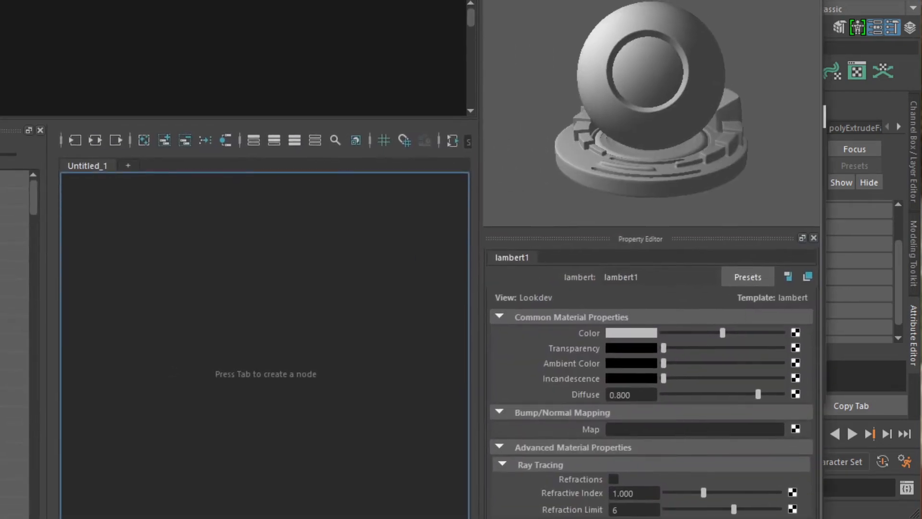
pyautogui.moveTo(0, 0); pyautogui.dragTo(179, 224)
pyautogui.moveTo(286, 241); pyautogui.dragTo(170, 51)
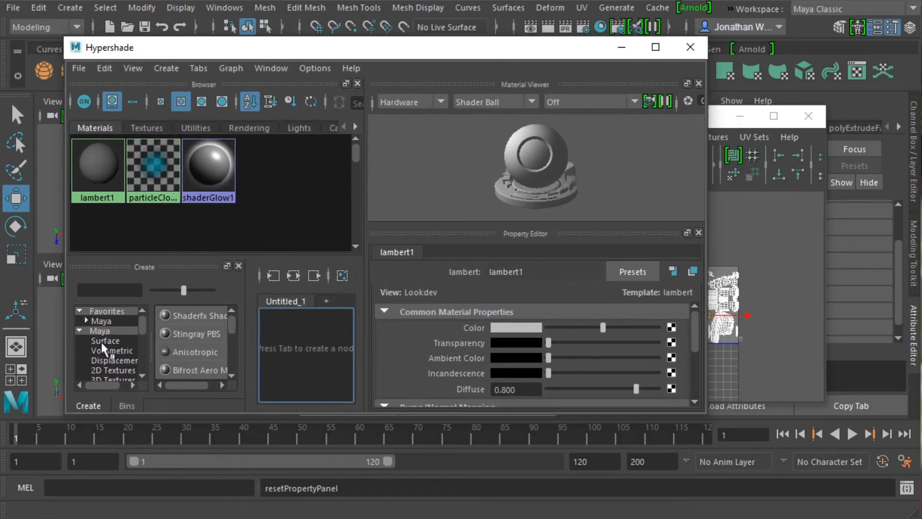
pyautogui.click(86, 320)
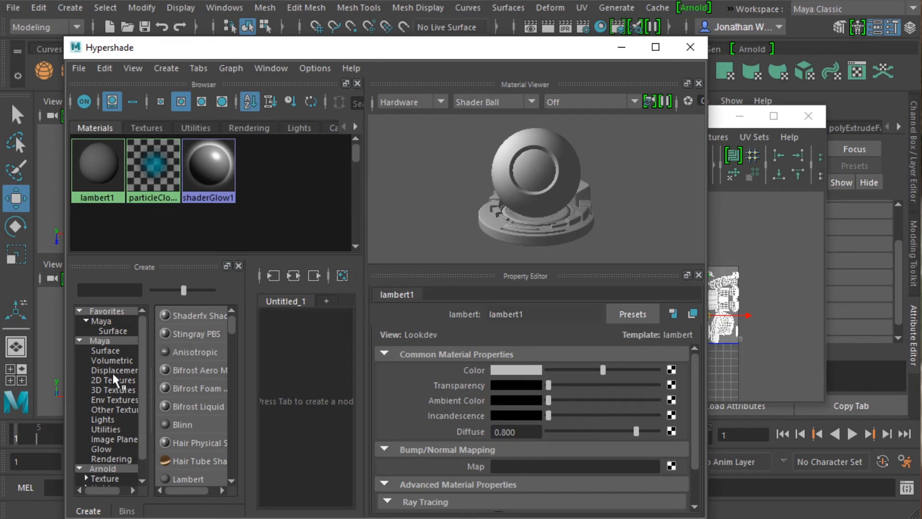
# Create a Phong material from the favorite Maya node category of the Hypershade.
pyautogui.click(102, 321)
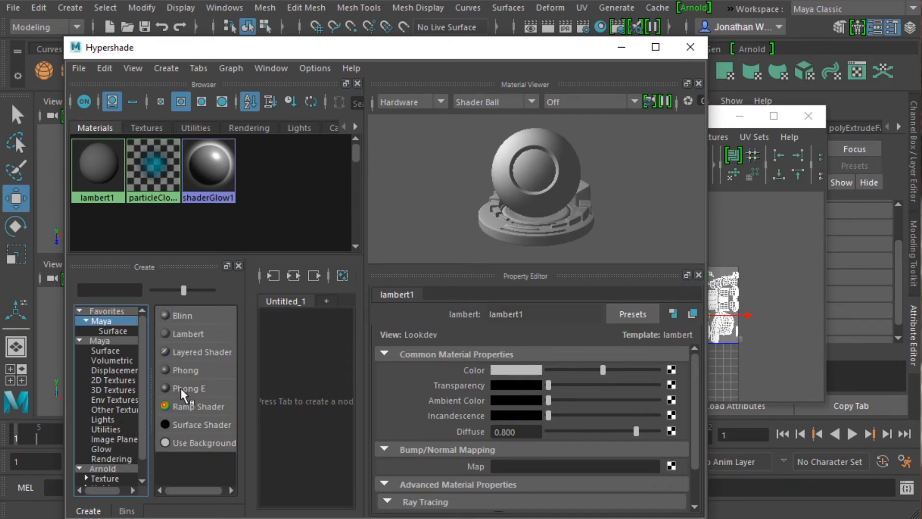
pyautogui.click(181, 370)
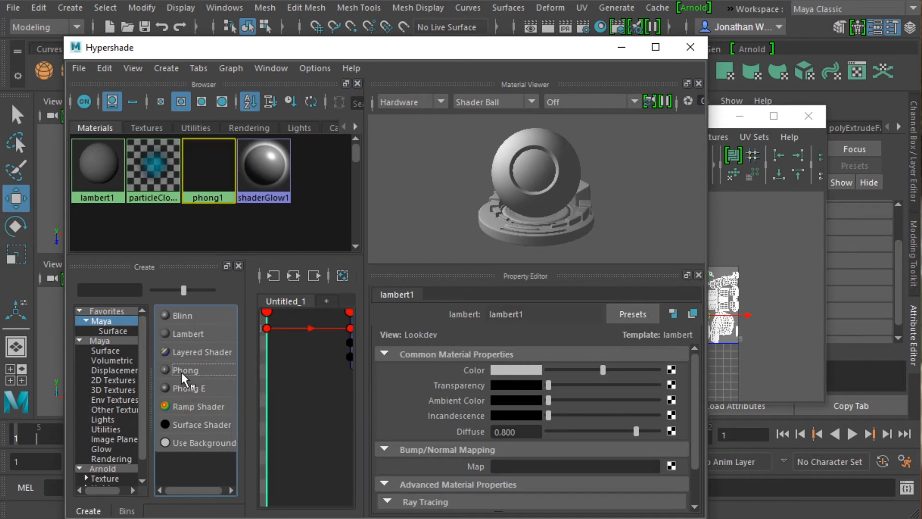
pyautogui.click(181, 370)
pyautogui.click(256, 177)
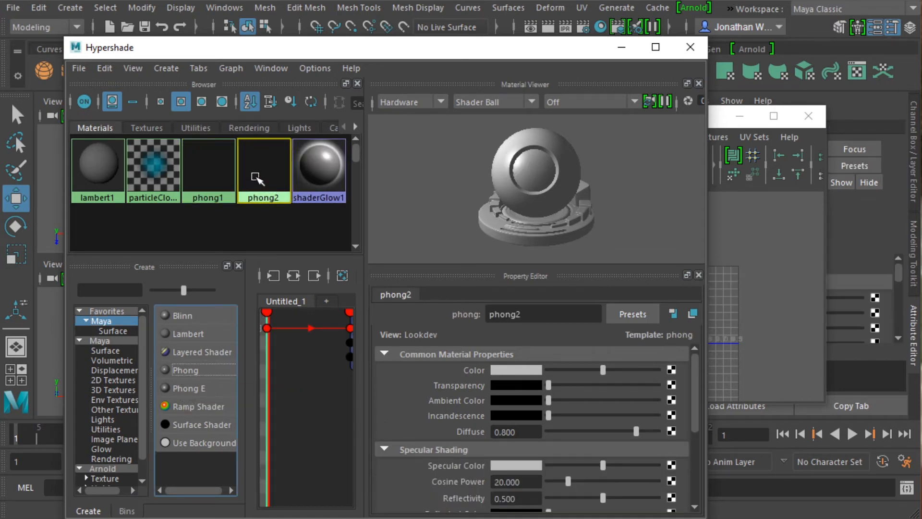
pyautogui.click(213, 172)
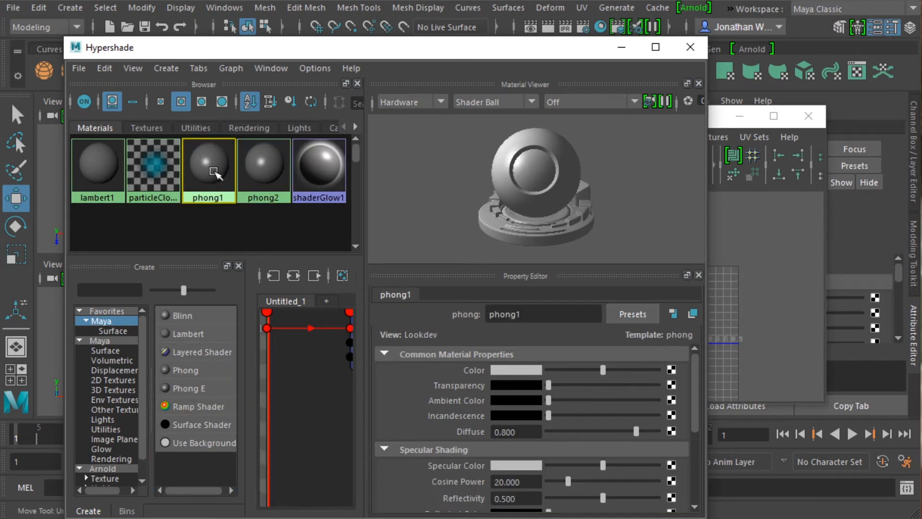
pyautogui.click(249, 172)
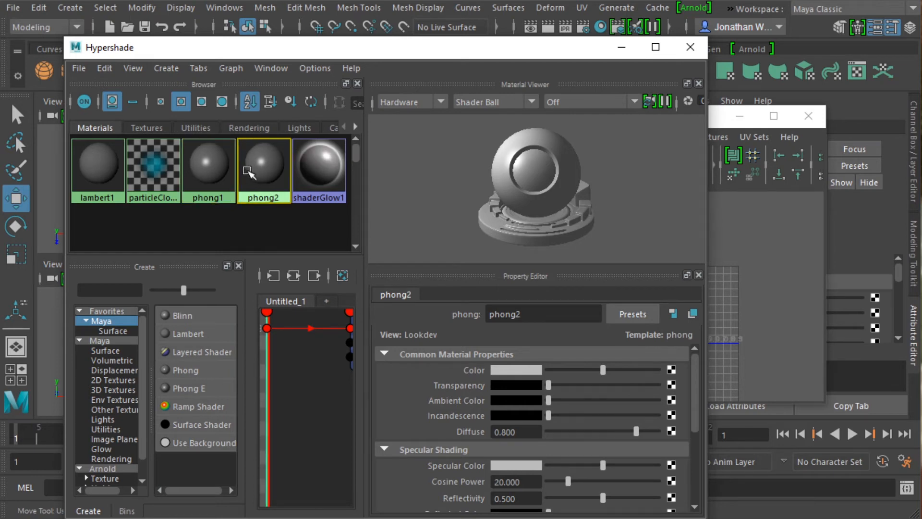
pyautogui.press('Delete')
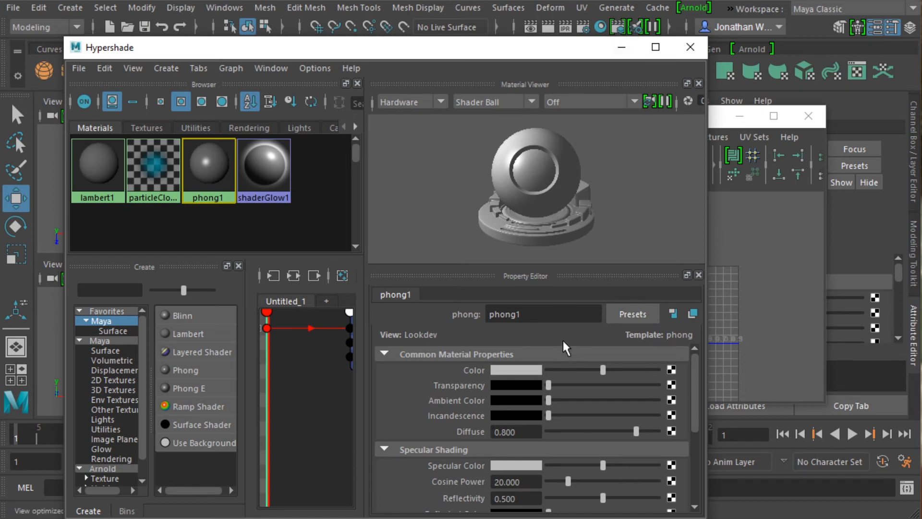
# Rename the new Phong material as DogHeadTexture.
pyautogui.moveTo(558, 320); pyautogui.dragTo(454, 321)
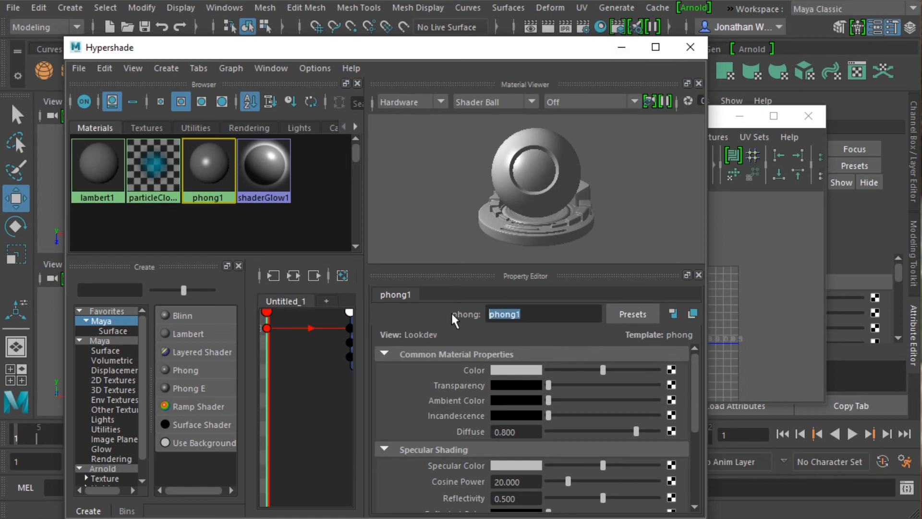
pyautogui.write('DogHeadText')
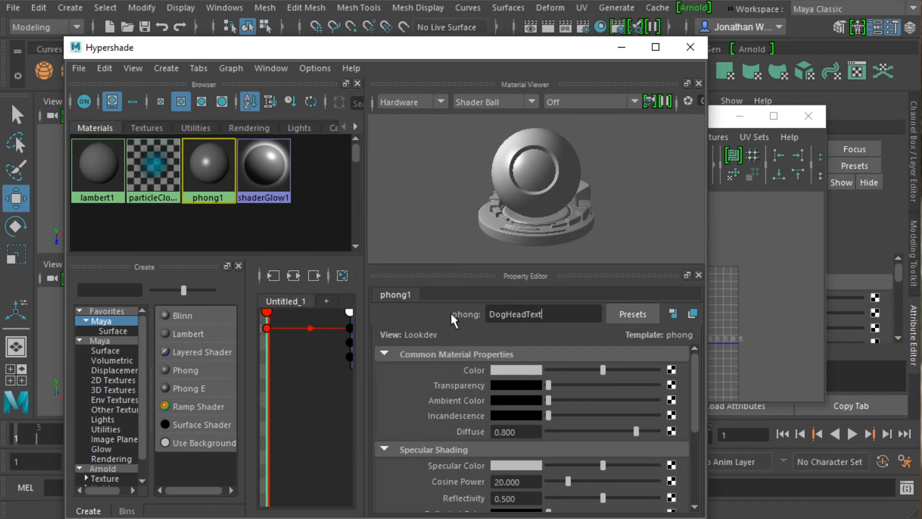
pyautogui.write('ure')
pyautogui.press('Return')
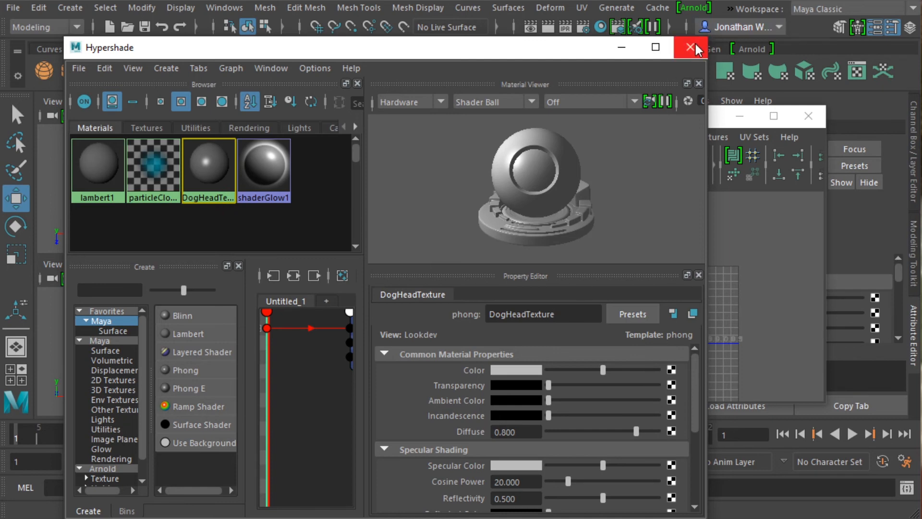
# Move the Hypershade window clear of the dog head, select the head and assign the DogHeadTexture material to it.
pyautogui.moveTo(501, 56); pyautogui.dragTo(588, 254)
pyautogui.click(406, 195)
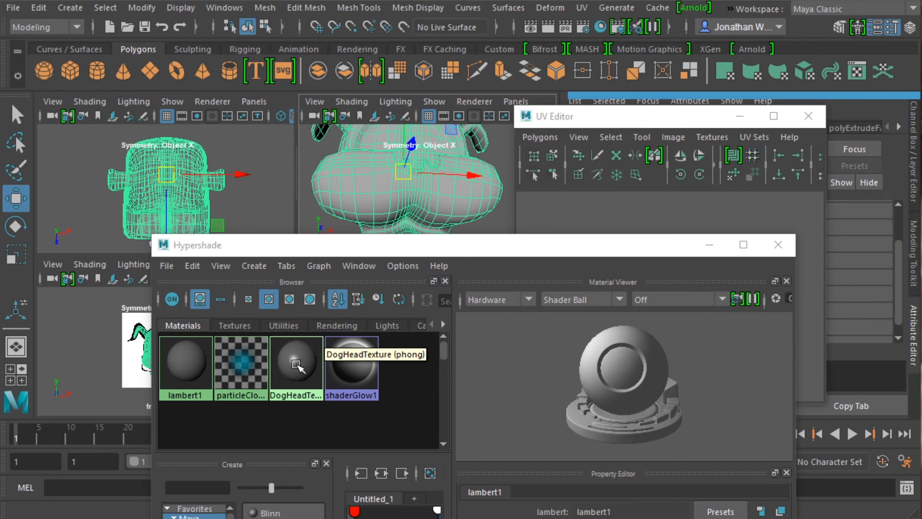
pyautogui.moveTo(295, 362); pyautogui.dragTo(291, 288, button='right')
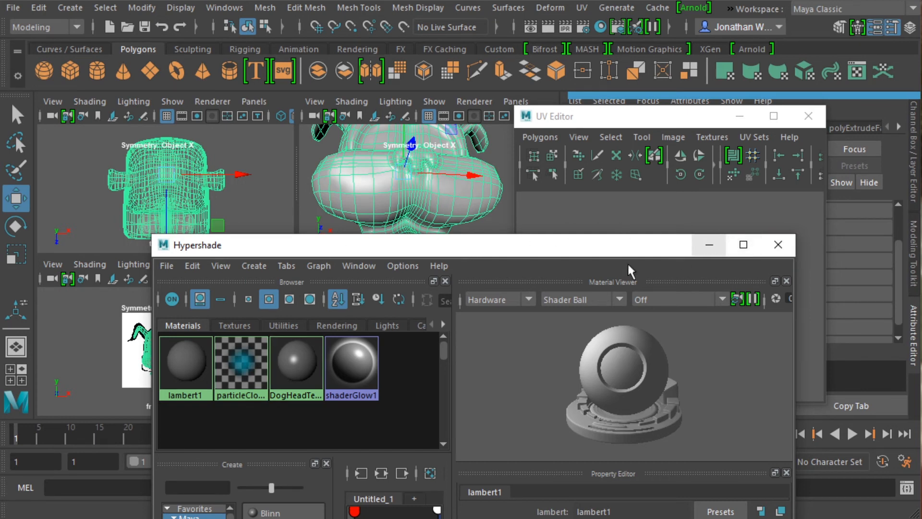
pyautogui.click(300, 363)
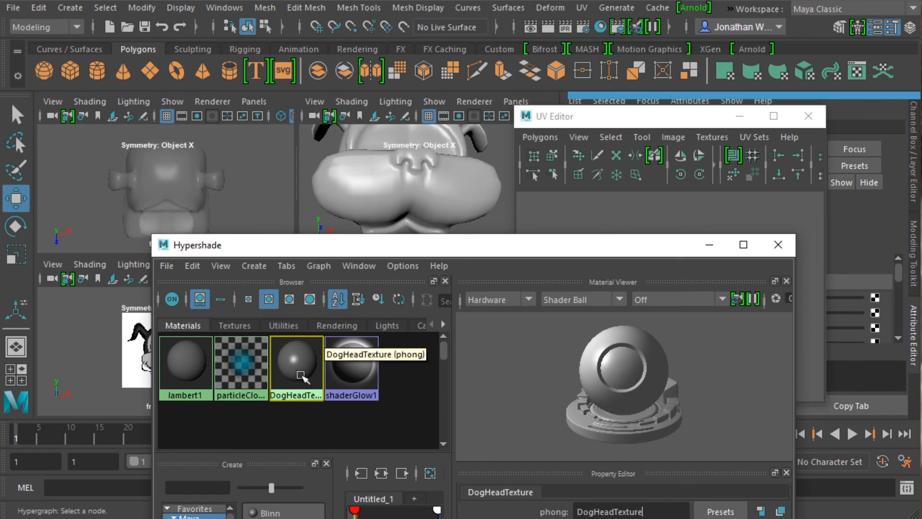
# Select the dog head again, bring up the UV Editor and enlarge its window to show the whole UV layout.
pyautogui.click(398, 169)
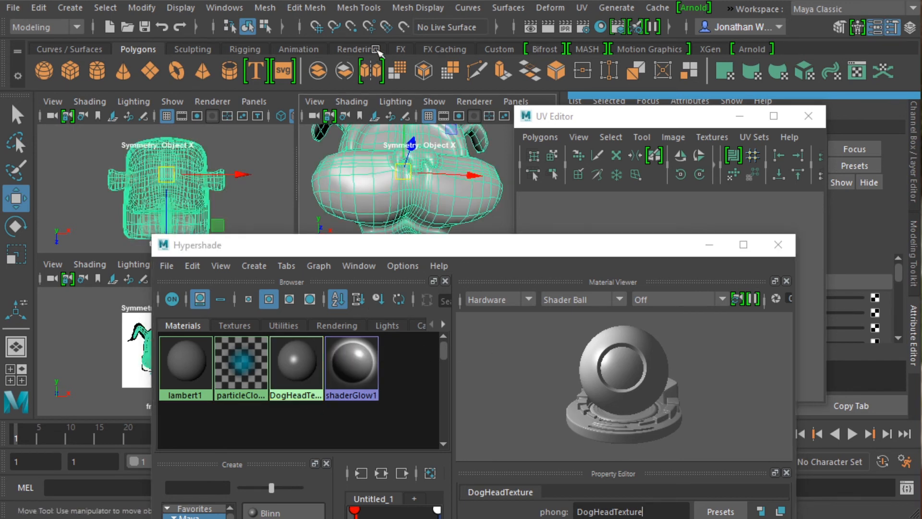
pyautogui.click(580, 8)
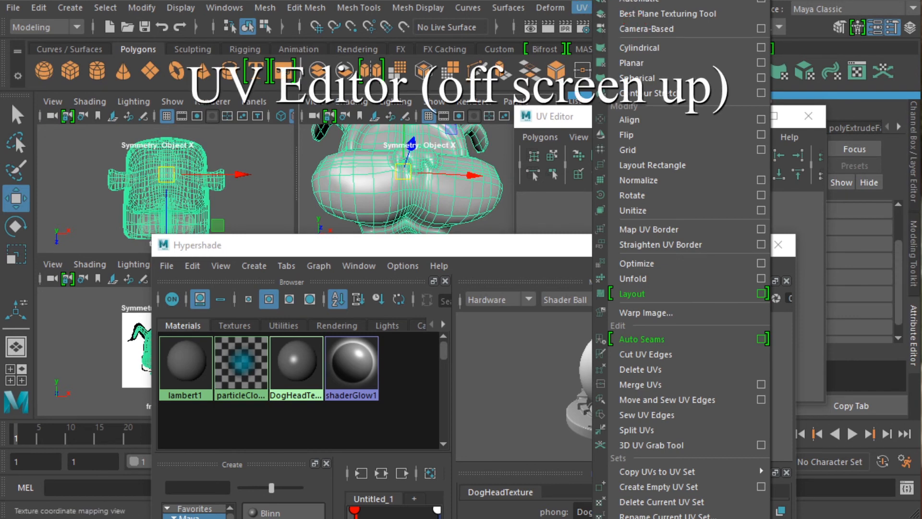
pyautogui.click(619, 0)
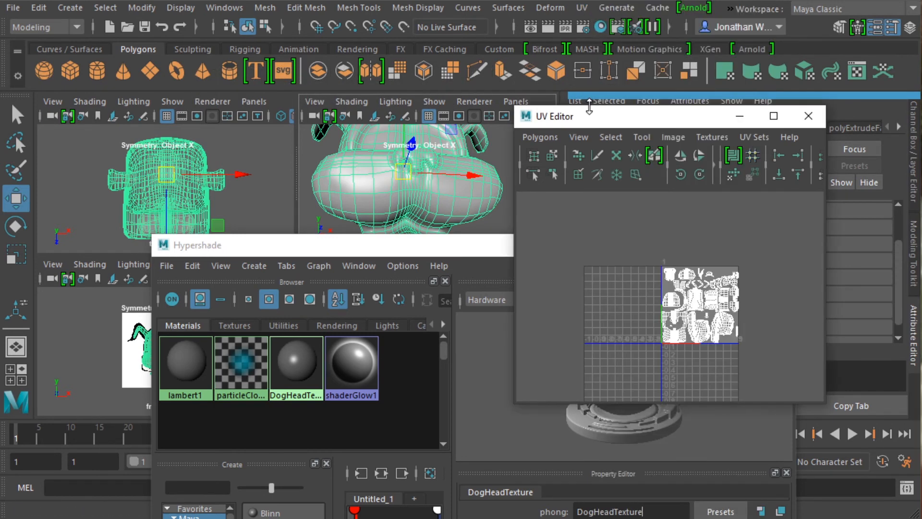
pyautogui.moveTo(515, 106); pyautogui.dragTo(24, 2)
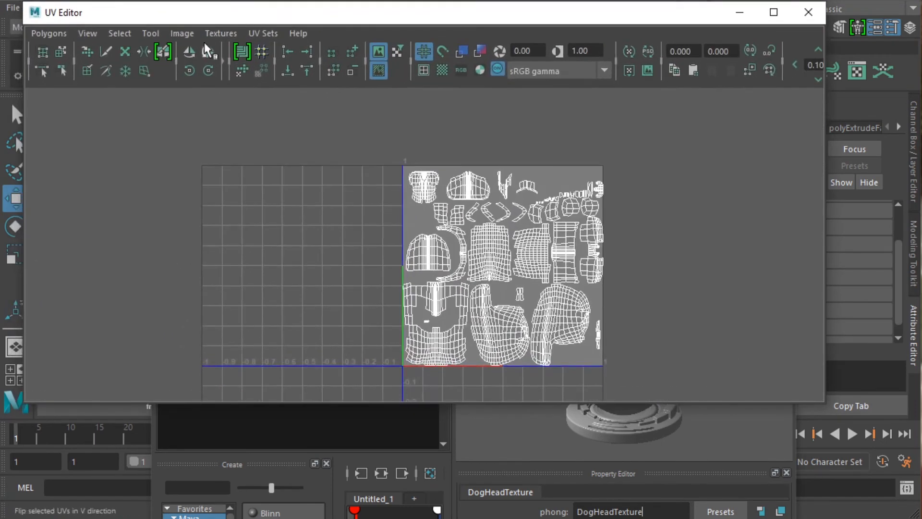
# Open the Create PSD Network options for the head, check the image name and set the image size to 2048 by 2048.
pyautogui.click(188, 31)
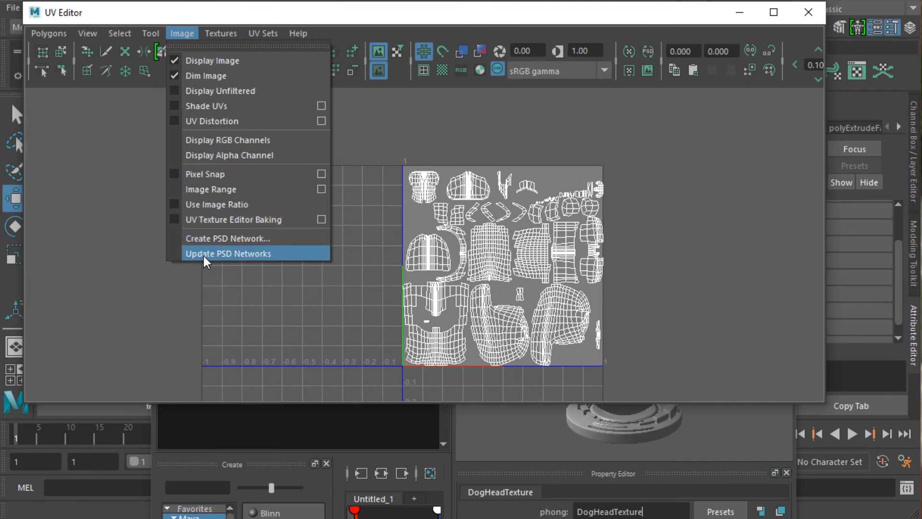
pyautogui.click(197, 240)
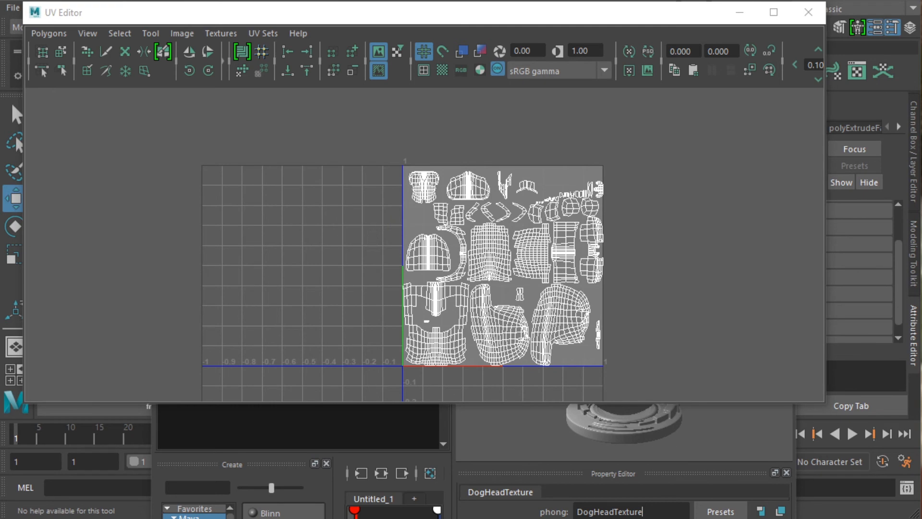
pyautogui.moveTo(114, 91); pyautogui.dragTo(346, 34)
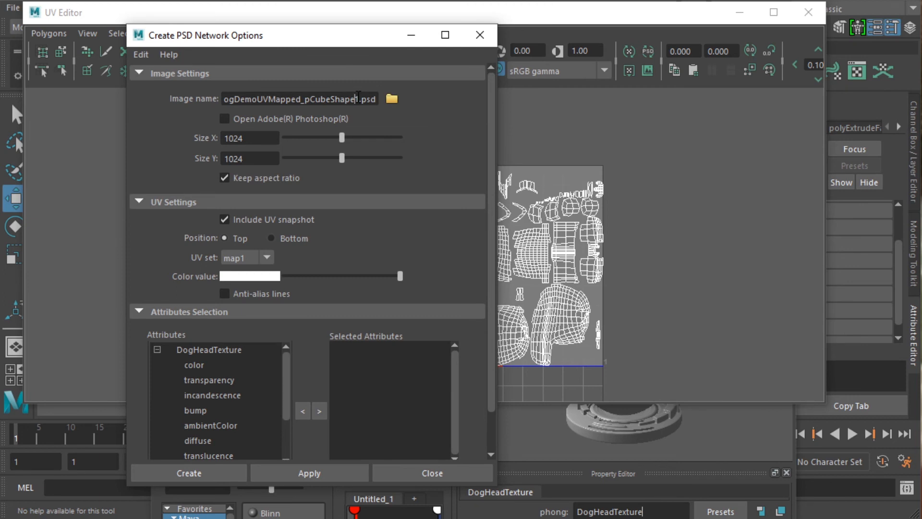
pyautogui.moveTo(357, 99); pyautogui.dragTo(82, 89)
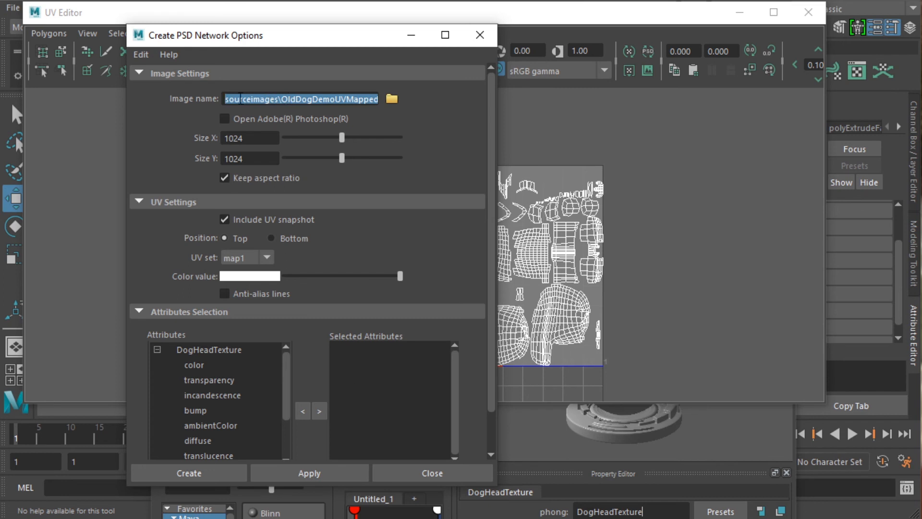
pyautogui.click(227, 100)
pyautogui.moveTo(227, 100); pyautogui.dragTo(406, 101)
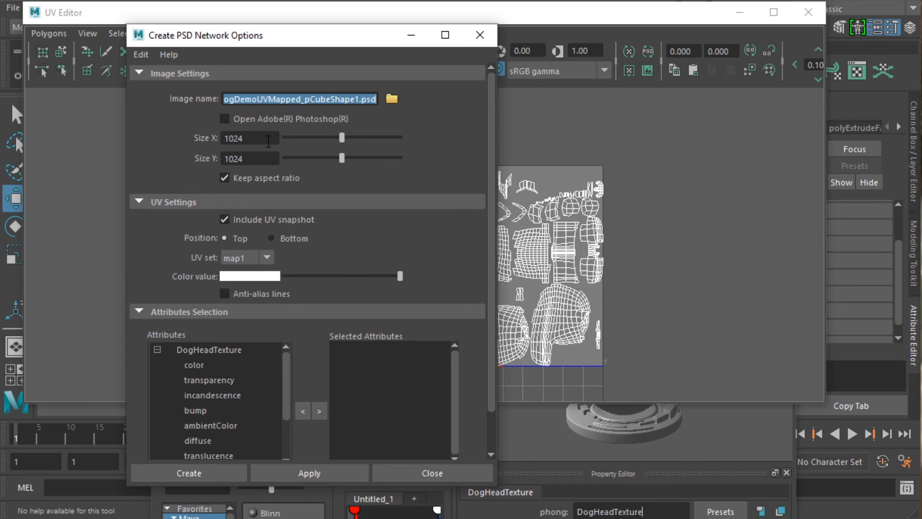
pyautogui.moveTo(259, 137); pyautogui.dragTo(182, 140)
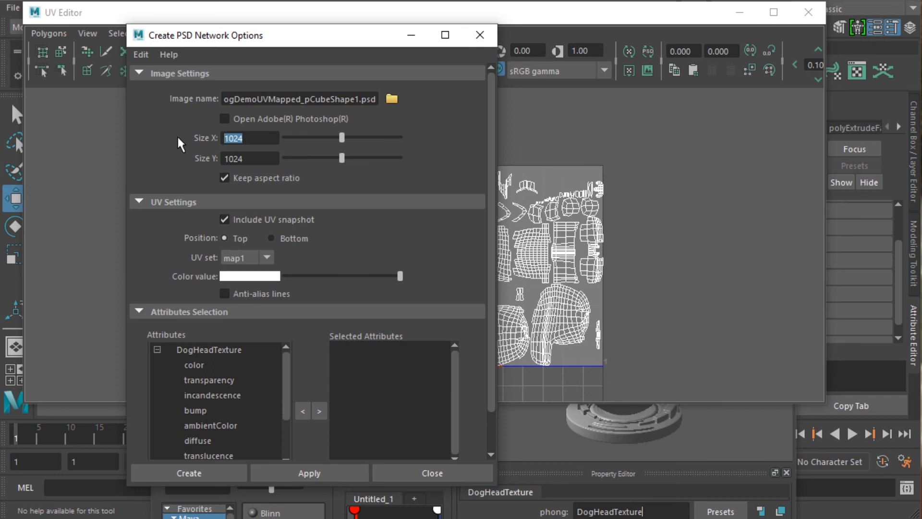
pyautogui.write('2048')
pyautogui.click(269, 157)
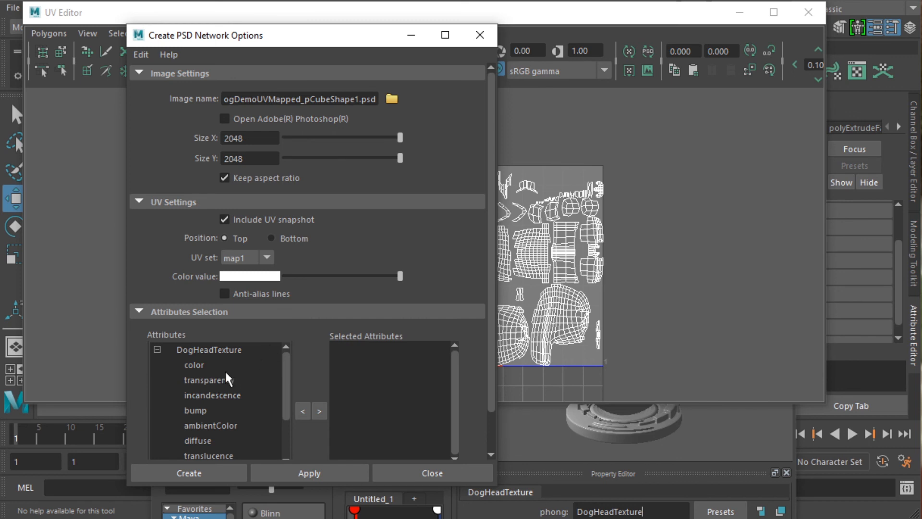
# Add the color and specularColor attributes of DogHeadTexture to the PSD network's selected attributes.
pyautogui.click(200, 363)
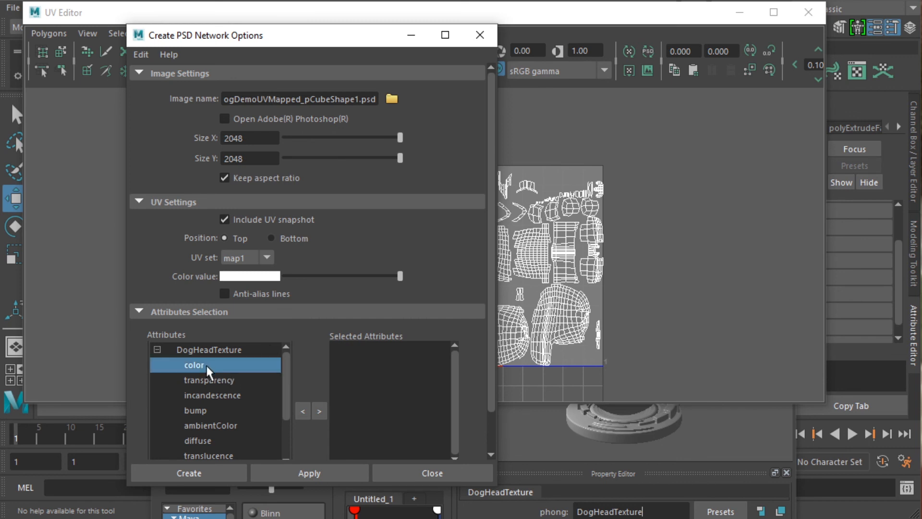
pyautogui.click(321, 409)
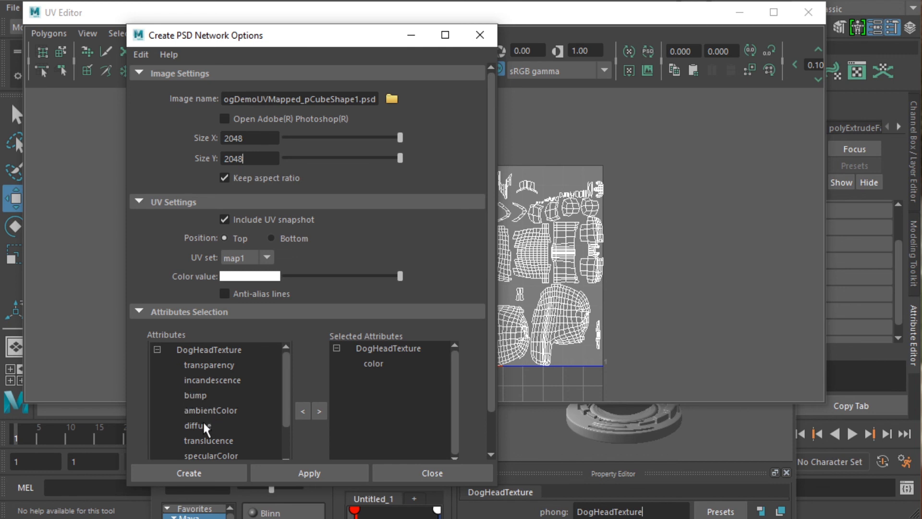
pyautogui.scroll(-1, 205, 419)
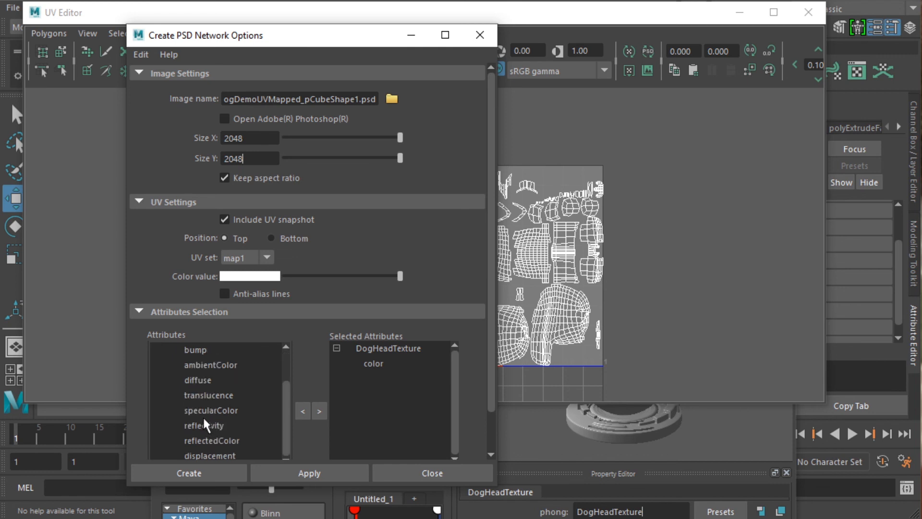
pyautogui.click(199, 424)
pyautogui.click(205, 410)
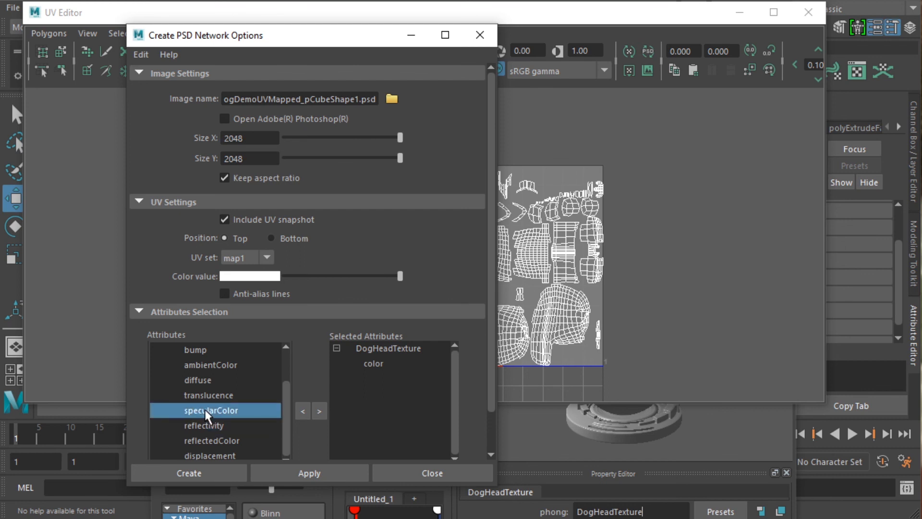
pyautogui.scroll(1, 211, 419)
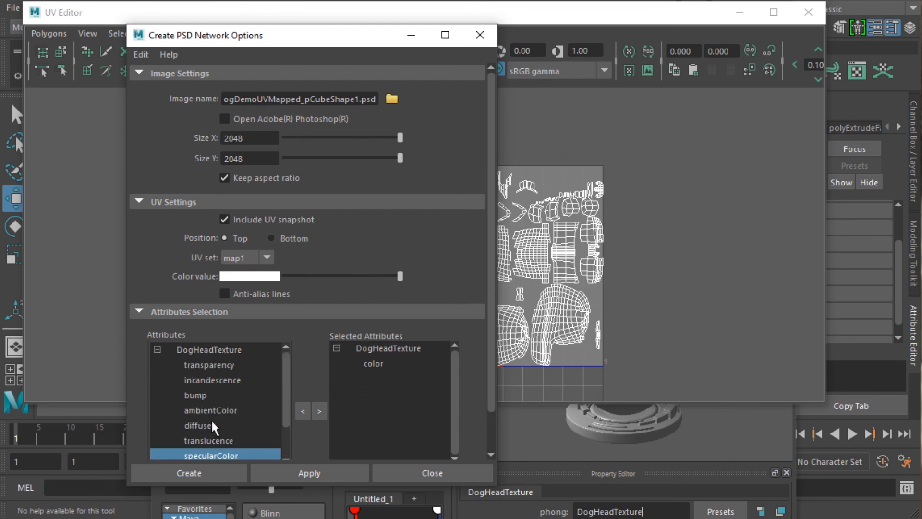
pyautogui.click(321, 411)
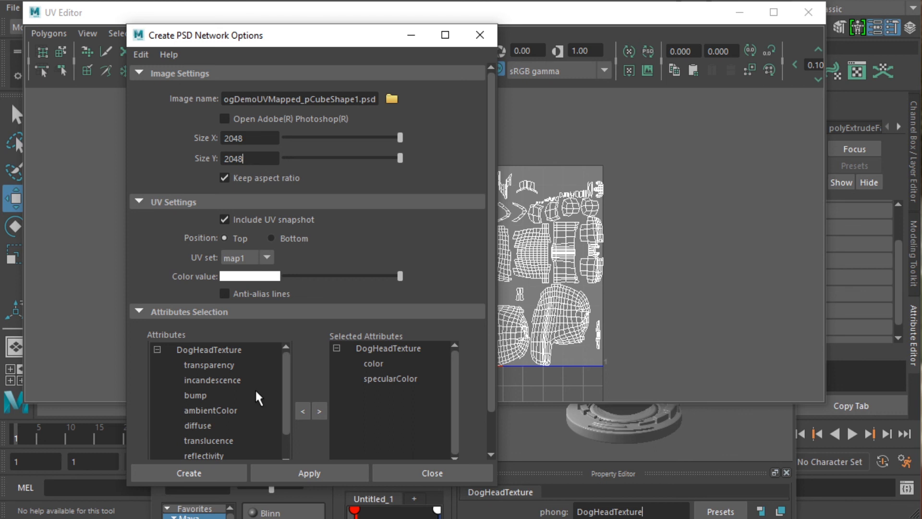
# Look through the remaining attributes, create the PSD network with the chosen settings and close its options.
pyautogui.scroll(-1, 219, 390)
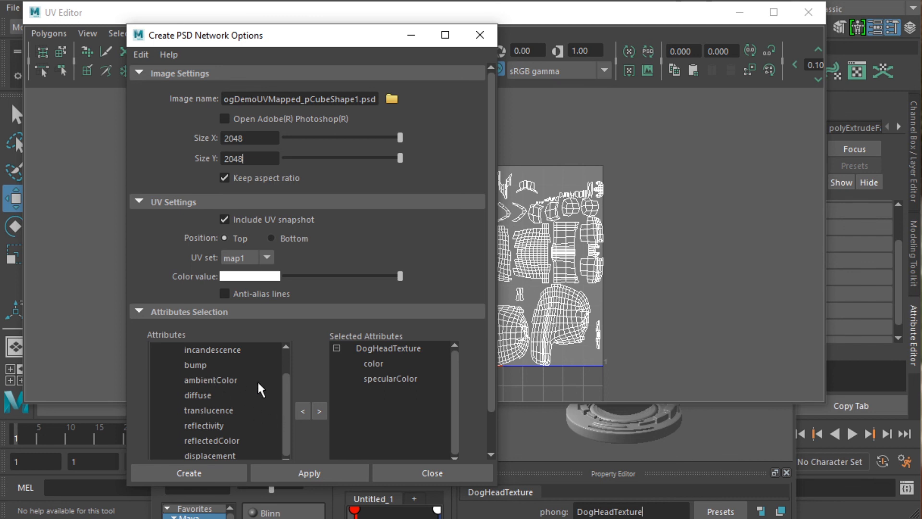
pyautogui.moveTo(287, 407); pyautogui.dragTo(298, 452)
pyautogui.click(348, 469)
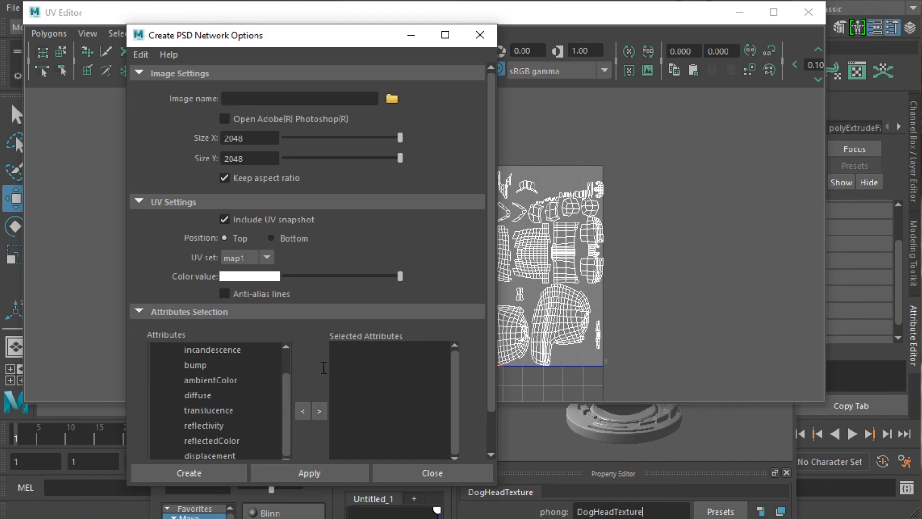
pyautogui.click(480, 35)
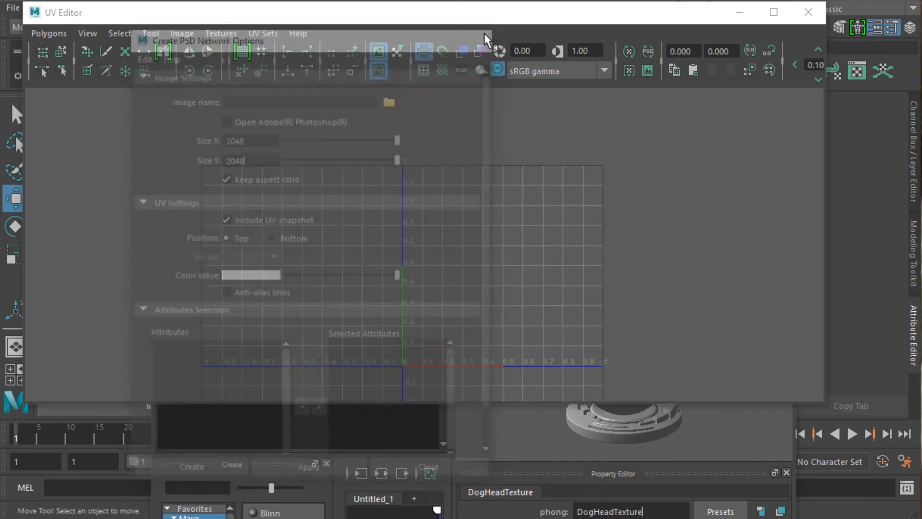